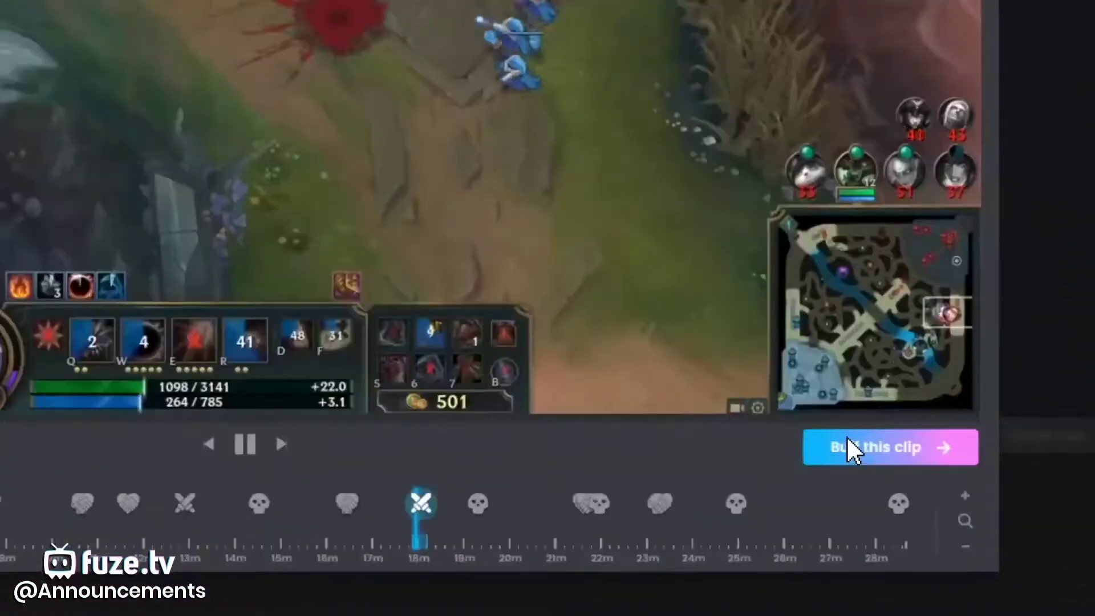
# Start buffing the clip and apply the 'Show me what you got!' filter
pyautogui.click(982, 511)
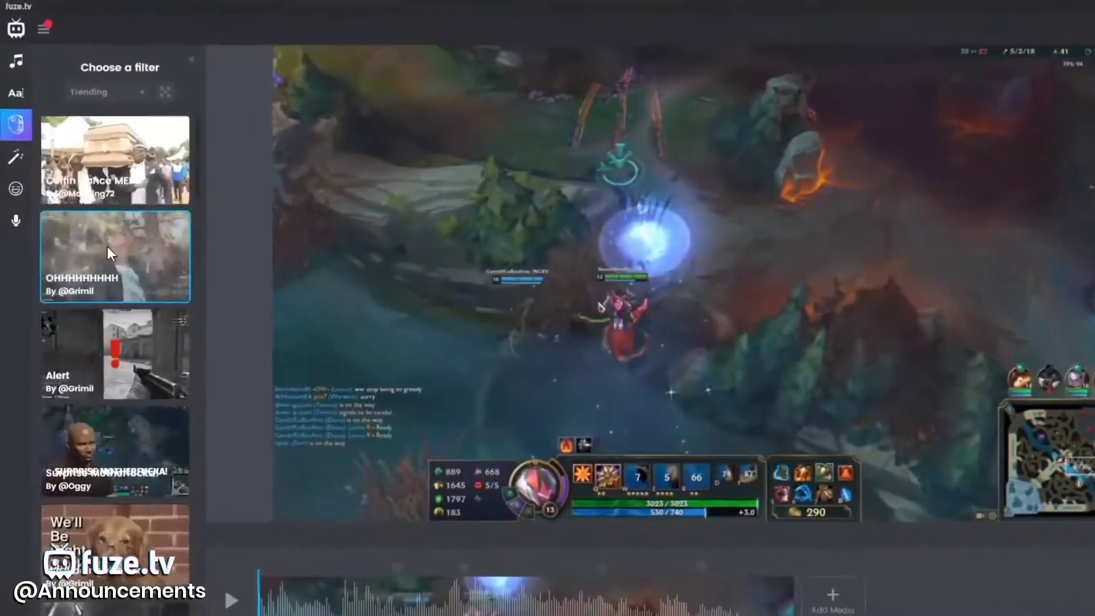
pyautogui.scroll(-5, 107, 252)
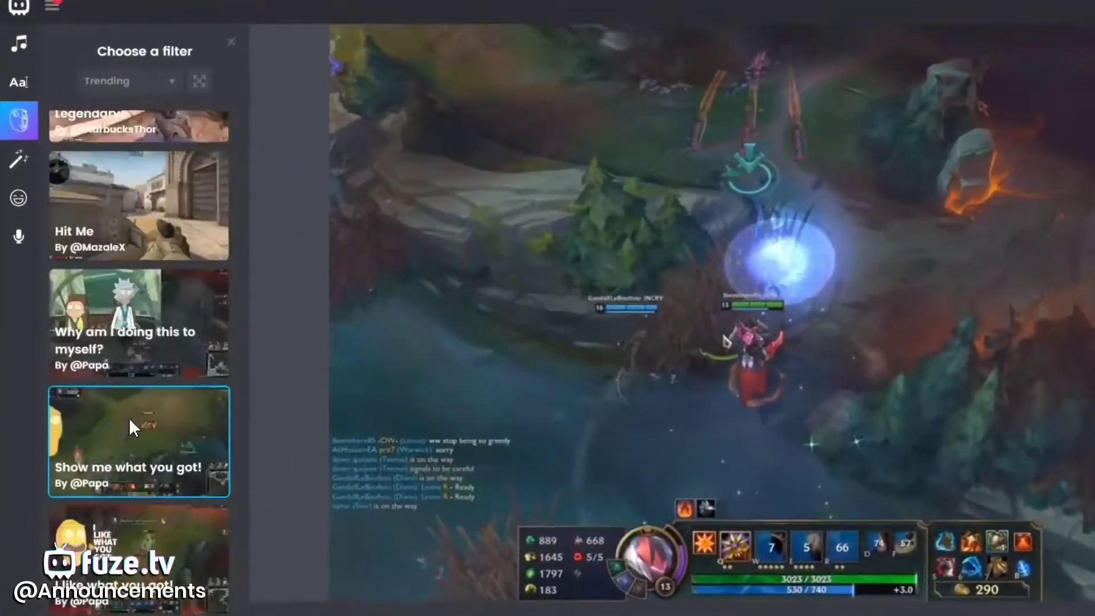
pyautogui.click(125, 362)
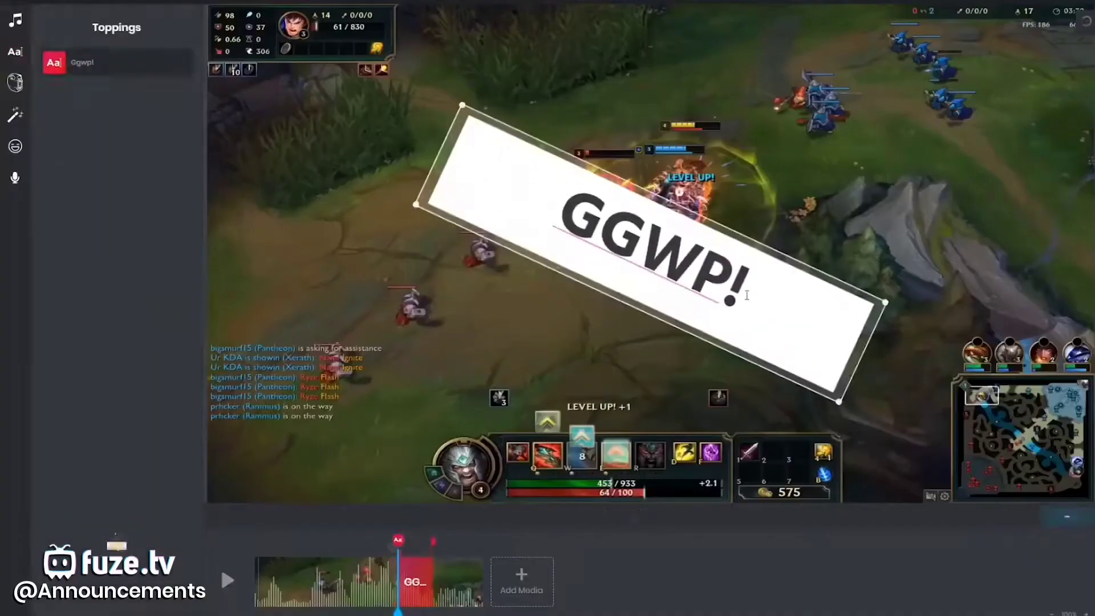
# Add the 'Why are you running?' sound effect and move it earlier in the clip
pyautogui.click(16, 21)
pyautogui.click(180, 151)
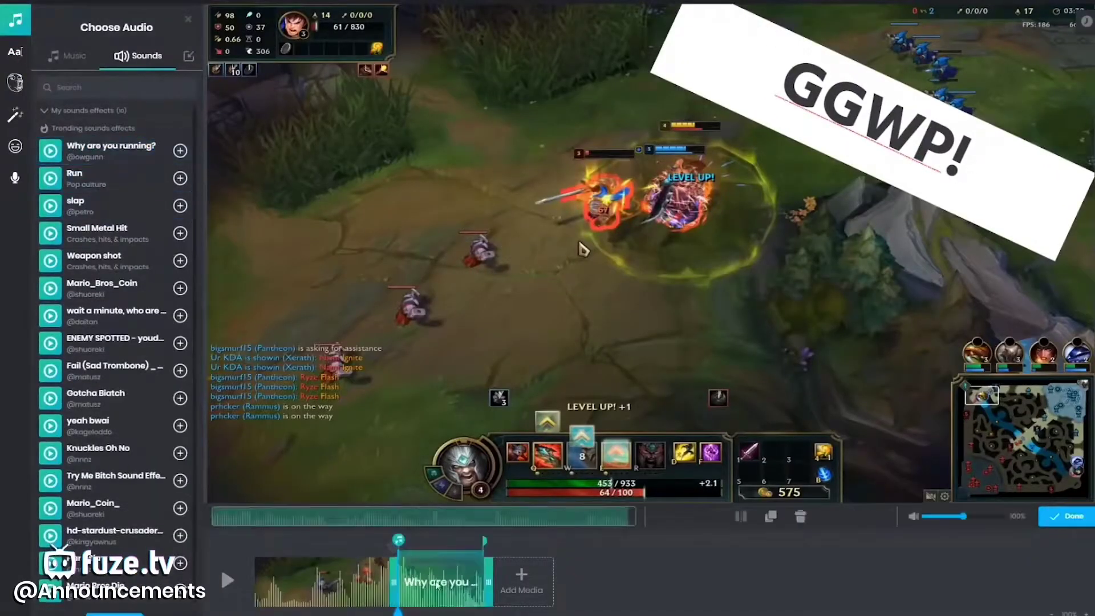
pyautogui.moveTo(439, 582); pyautogui.dragTo(352, 582)
pyautogui.click(299, 582)
# Add a Zoom effect over the fight and group the text and money sticker toppings
pyautogui.click(15, 116)
pyautogui.click(104, 247)
pyautogui.moveTo(650, 247); pyautogui.dragTo(505, 274)
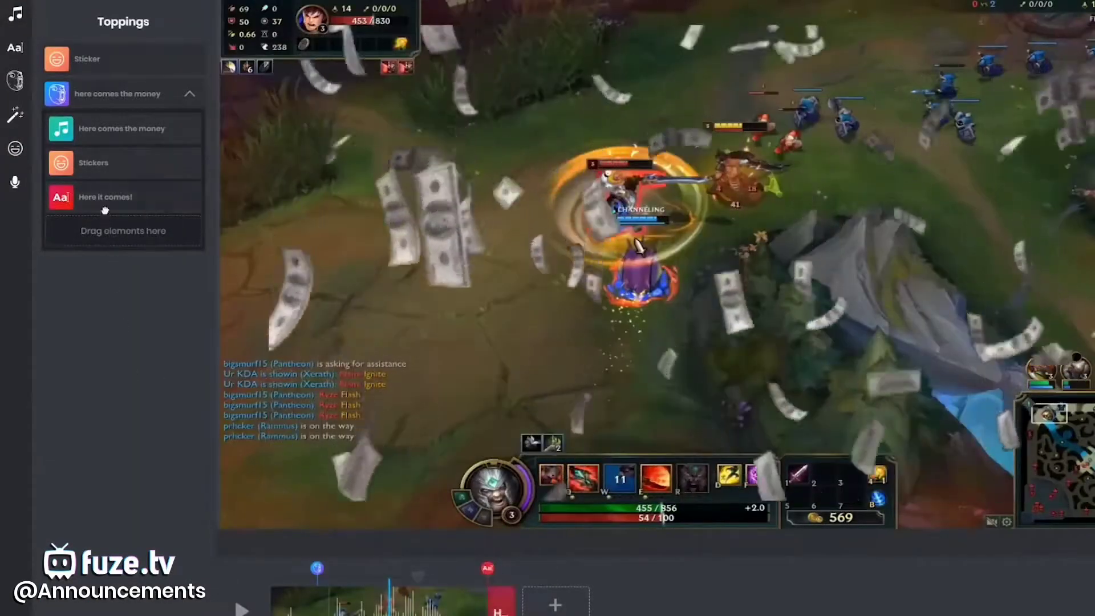
pyautogui.moveTo(105, 210); pyautogui.dragTo(119, 212)
pyautogui.moveTo(126, 67); pyautogui.dragTo(86, 196)
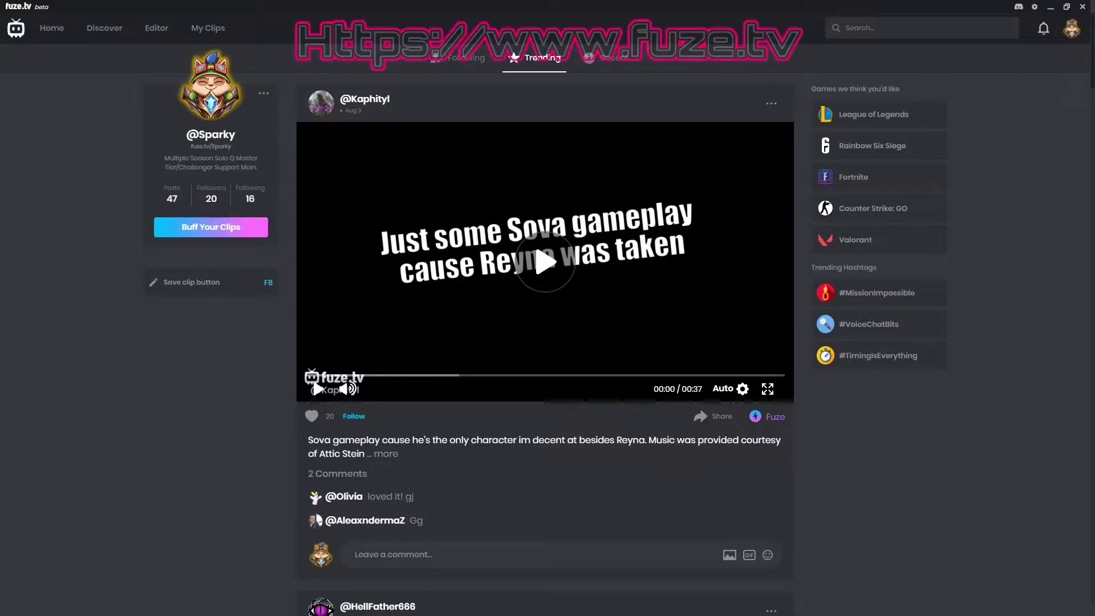
# Scroll the feed and switch between the Following, Trending and Recent feeds
pyautogui.scroll(-20, 545, 342)
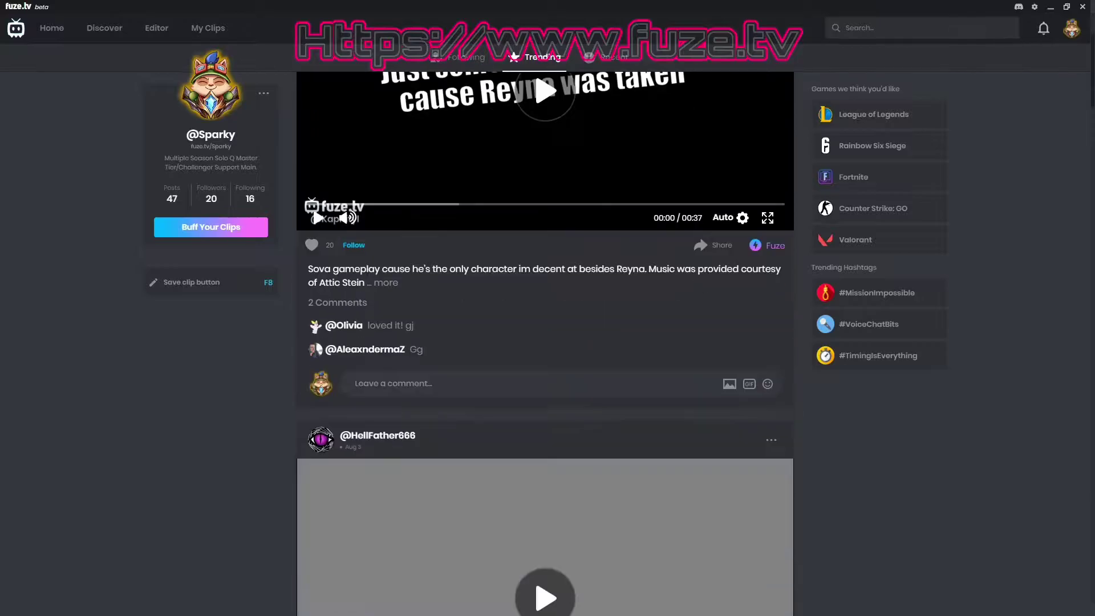
pyautogui.scroll(-12, 545, 342)
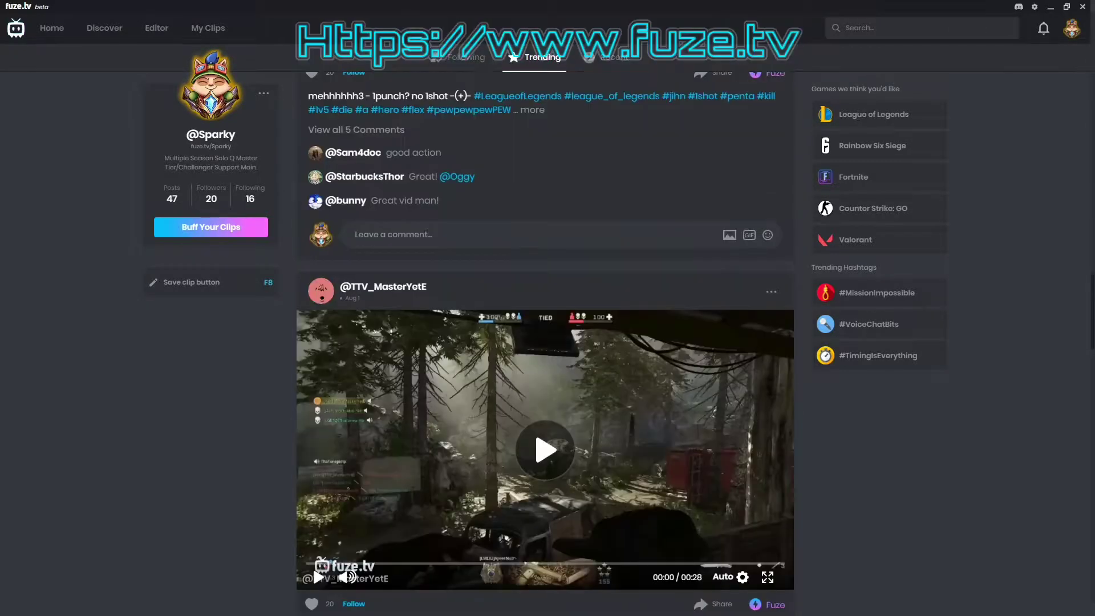
pyautogui.scroll(-12, 545, 342)
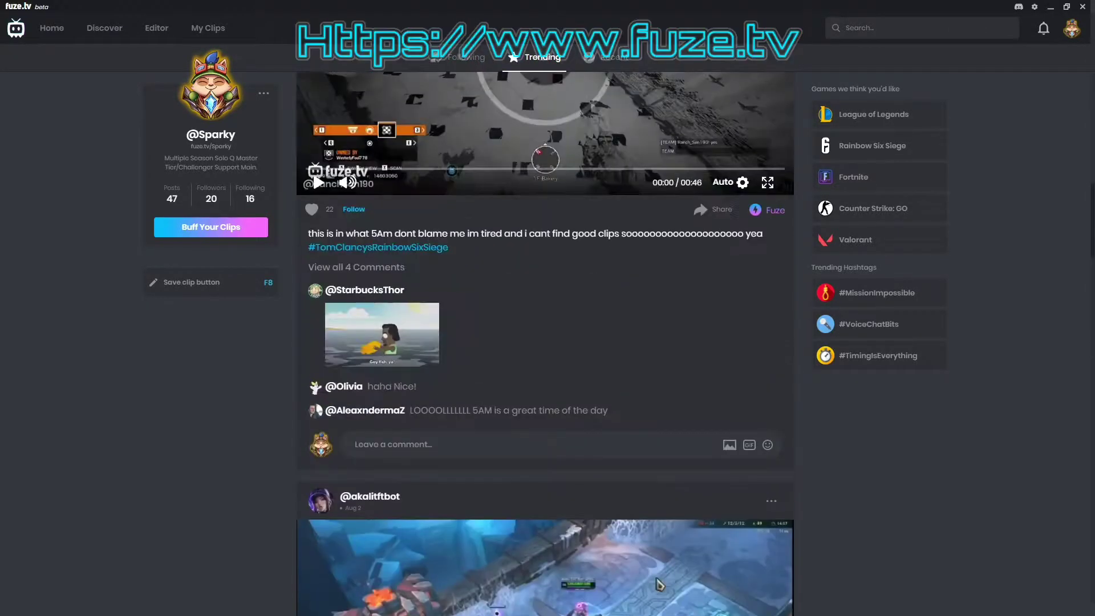
pyautogui.scroll(13, 546, 342)
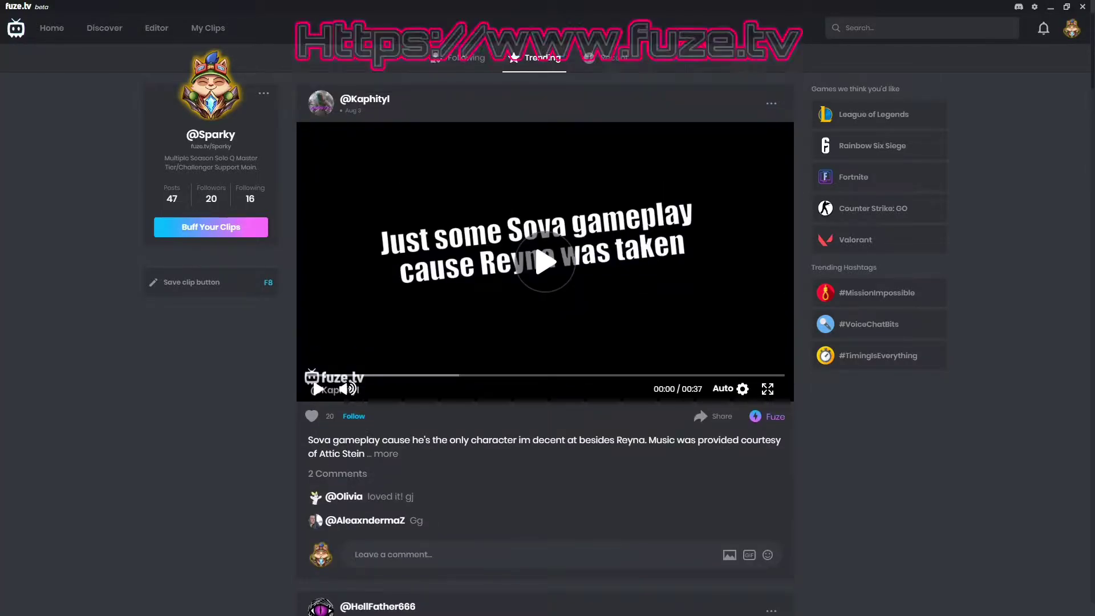
pyautogui.click(458, 58)
pyautogui.click(459, 58)
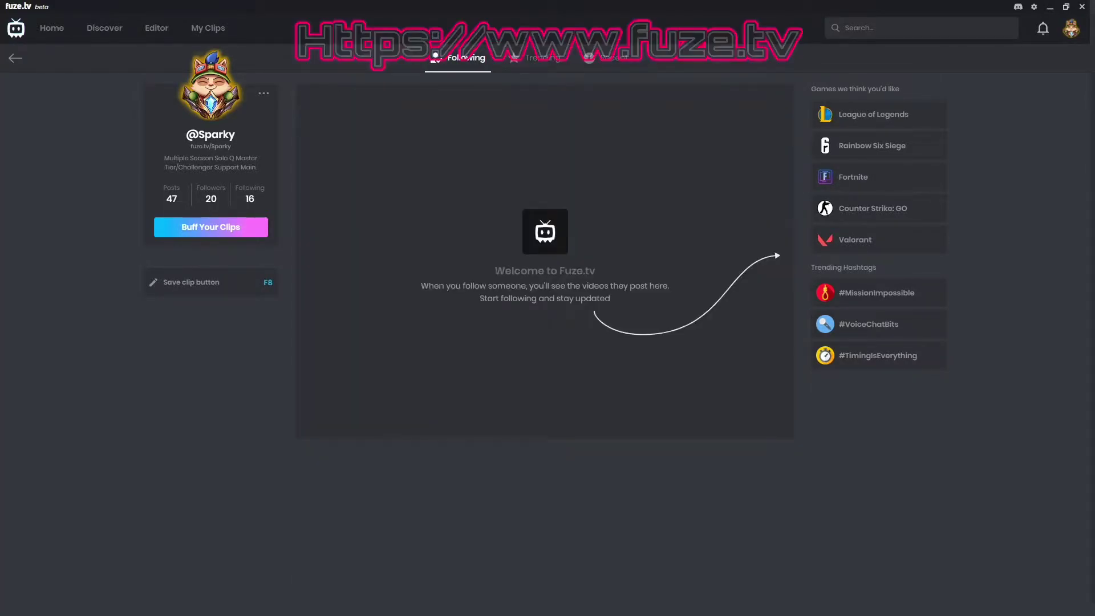
pyautogui.click(534, 58)
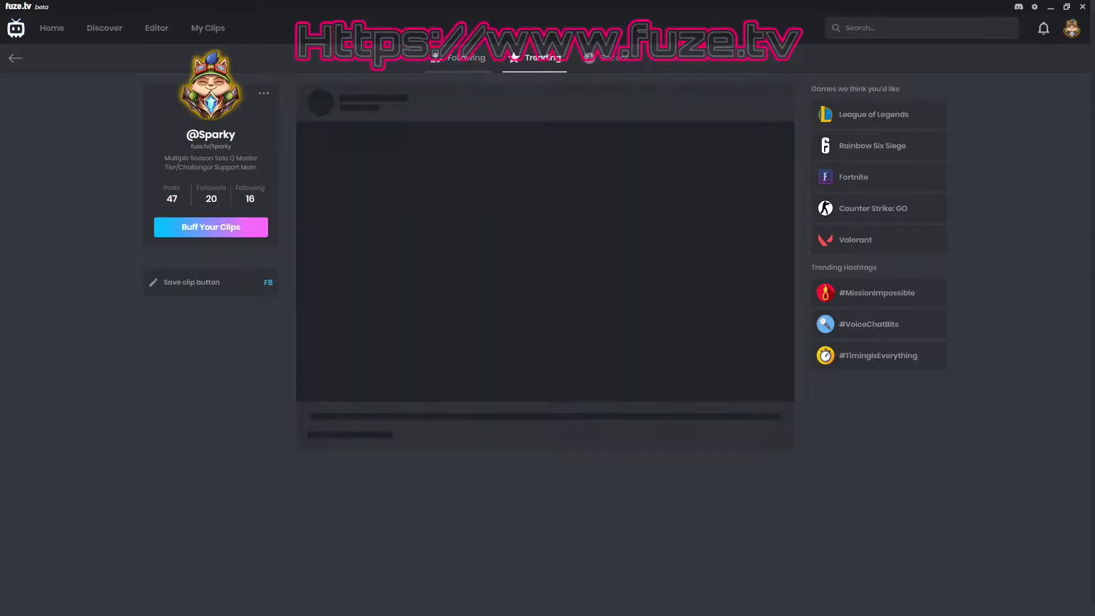
pyautogui.click(606, 57)
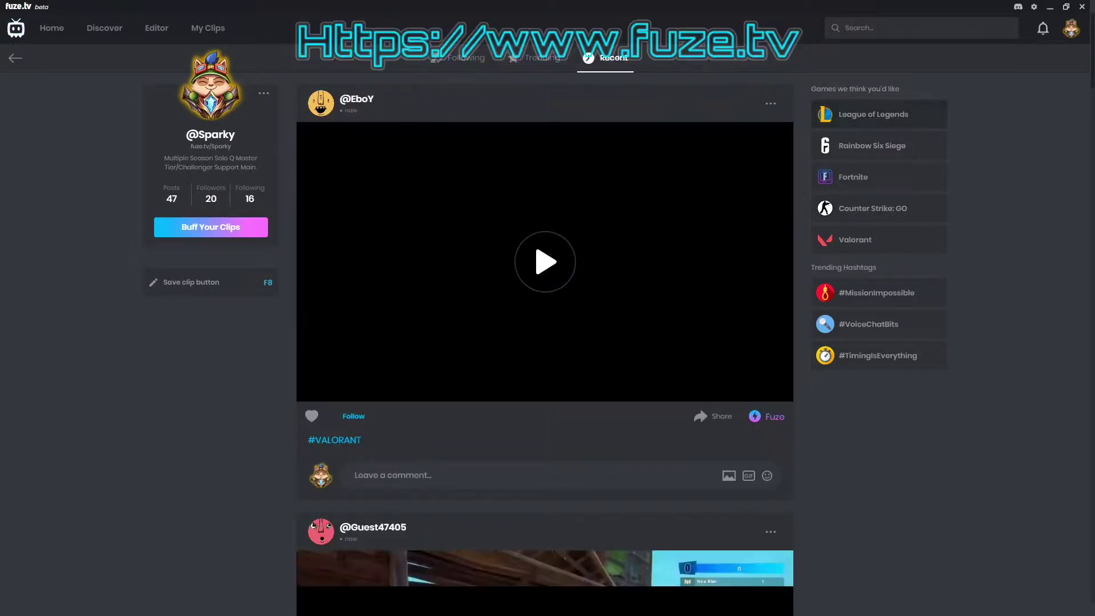
# Browse the League of Legends, Rainbow Six Siege and Fortnite tags, ending on League of Legends
pyautogui.click(873, 114)
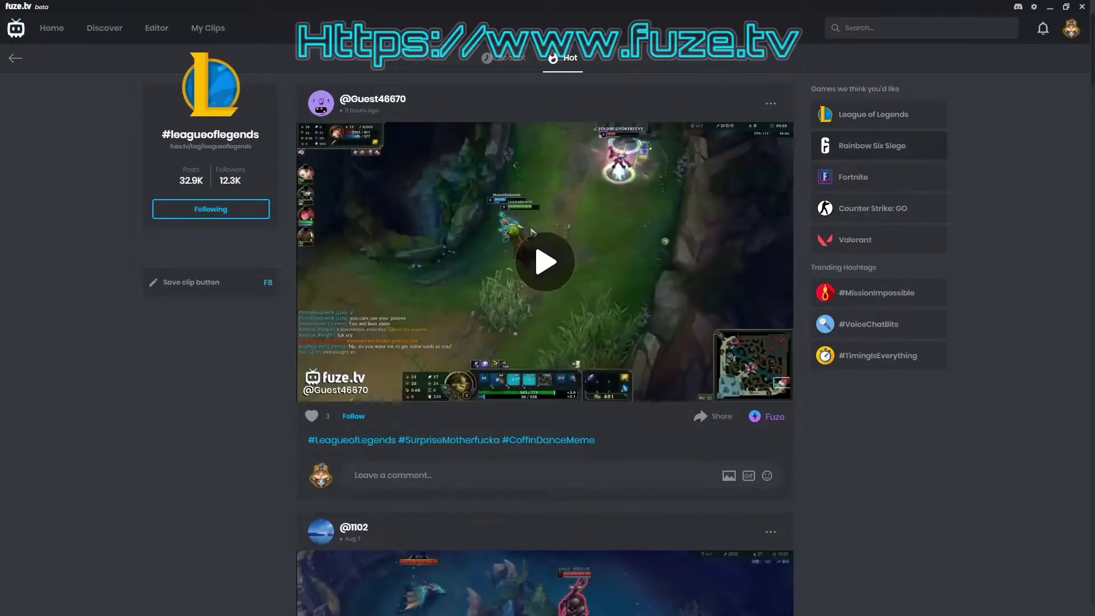
pyautogui.click(872, 145)
pyautogui.click(853, 176)
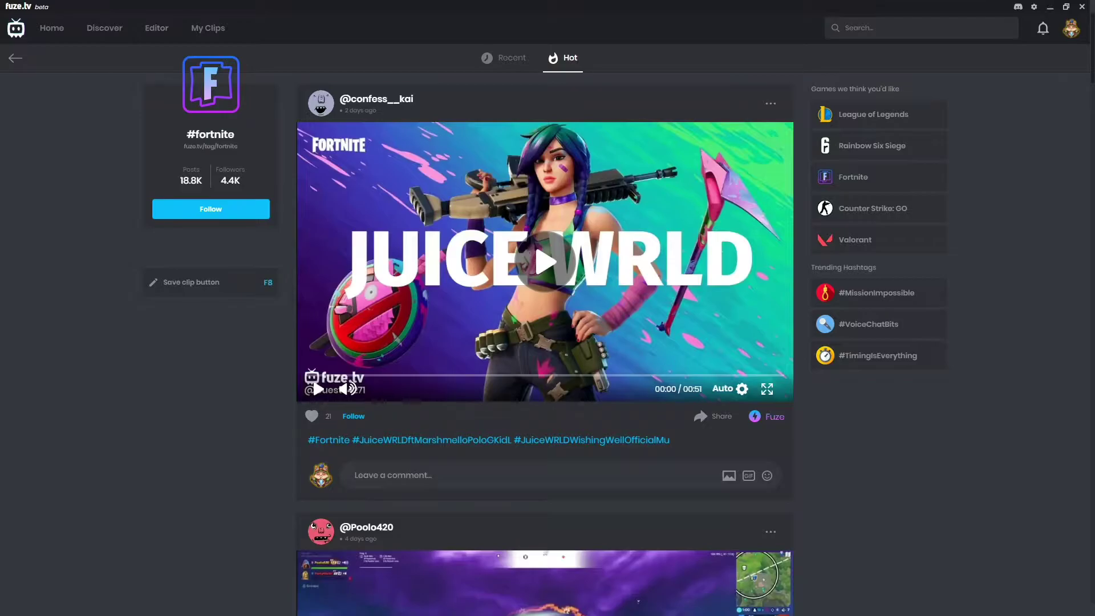
pyautogui.click(874, 115)
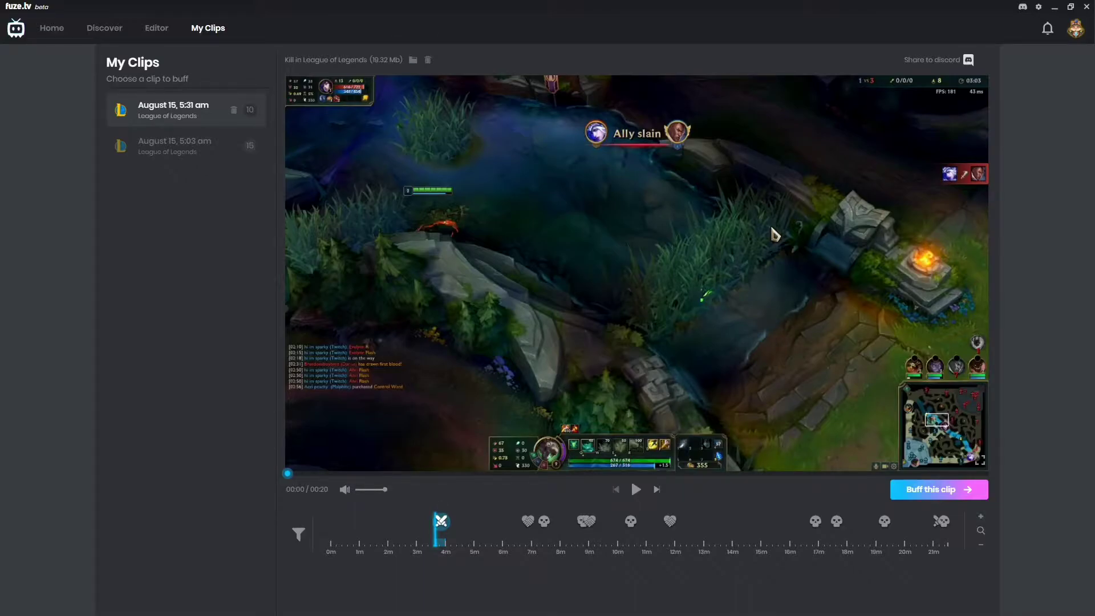
# Preview the Assist and Death match events, then return to the Kill clip
pyautogui.click(528, 521)
pyautogui.click(544, 520)
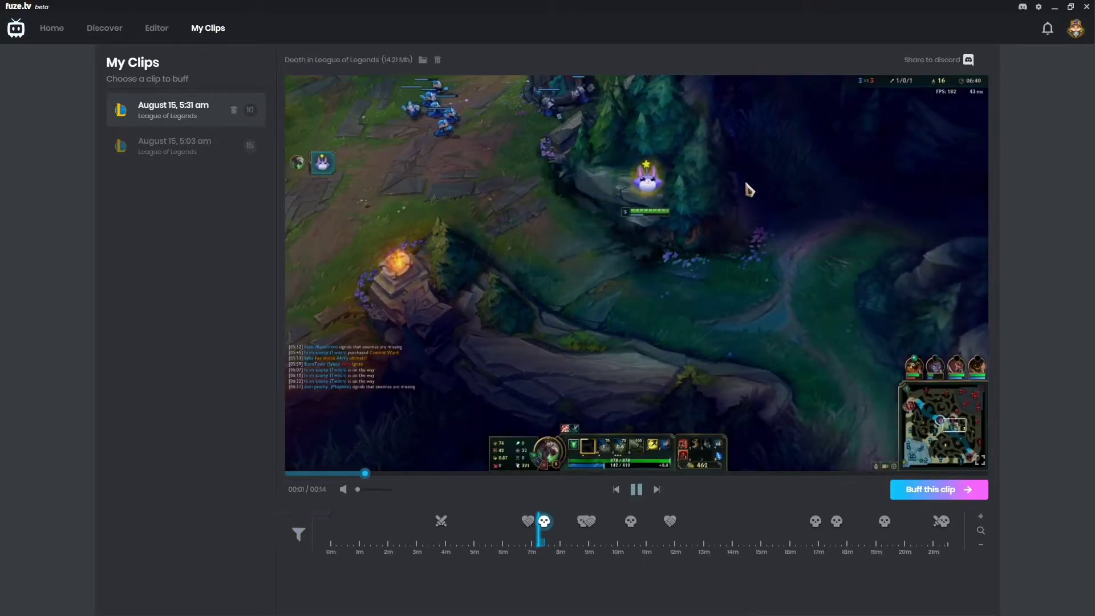
pyautogui.press('Left')
pyautogui.press('Right')
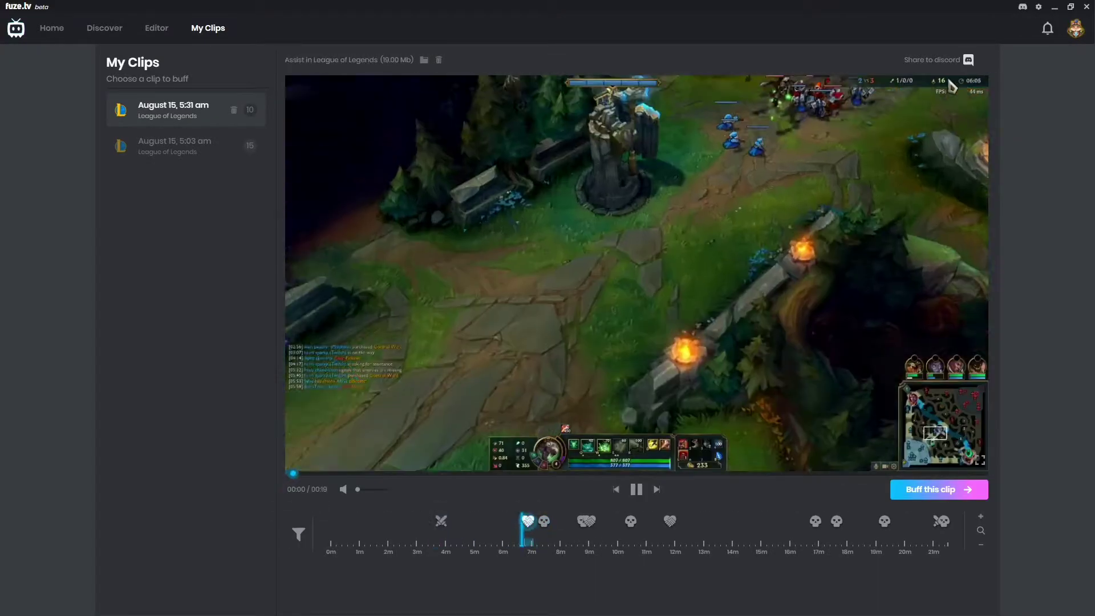
pyautogui.press('Left')
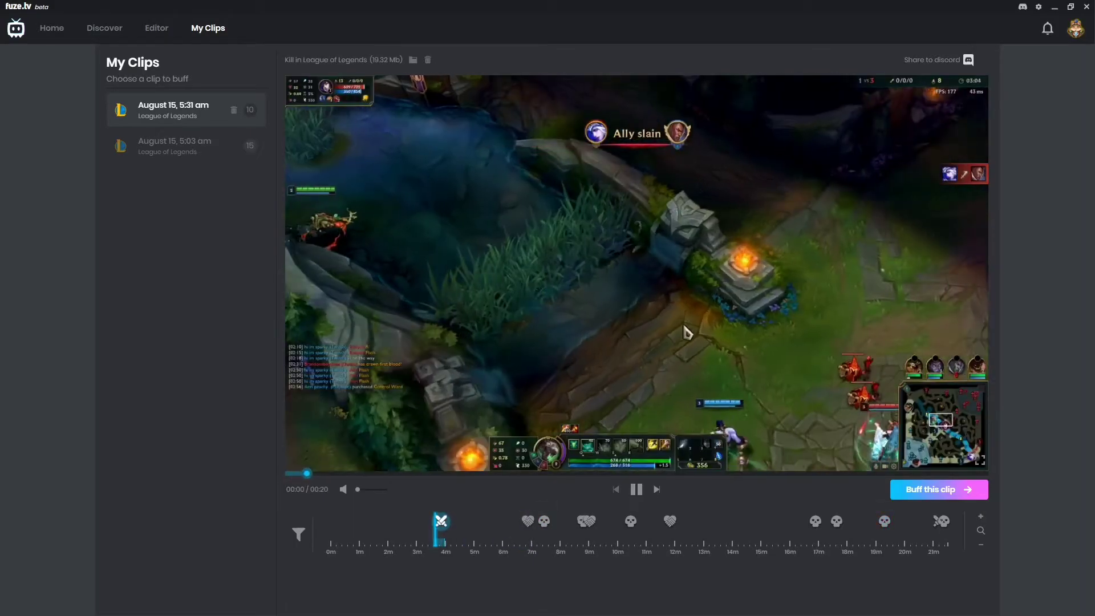
# Replay the Kill clip from the start and open it in the editor
pyautogui.press('space')
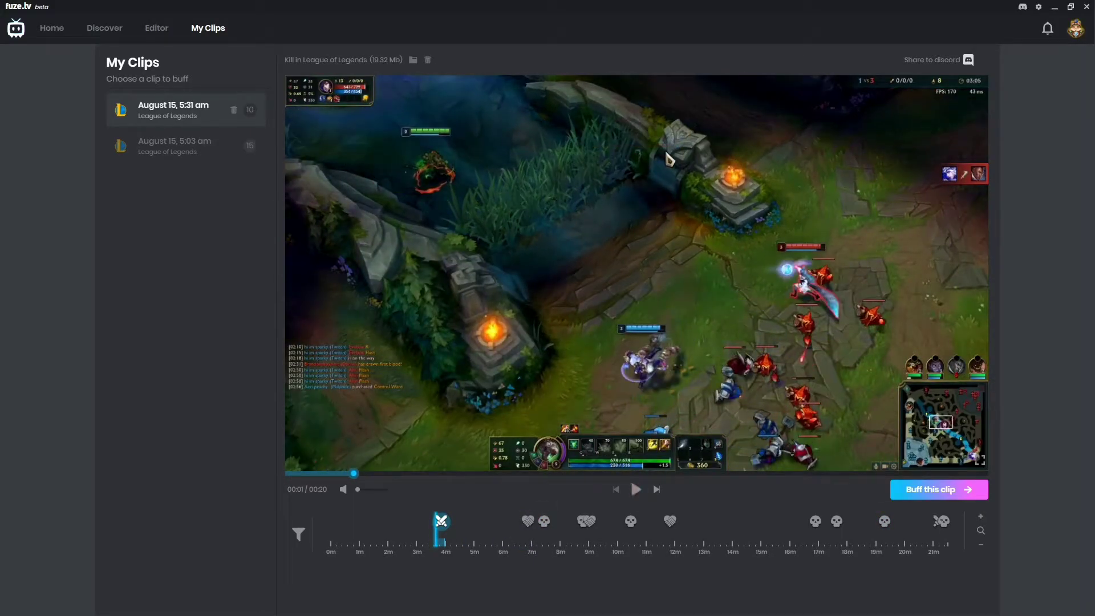
pyautogui.click(441, 520)
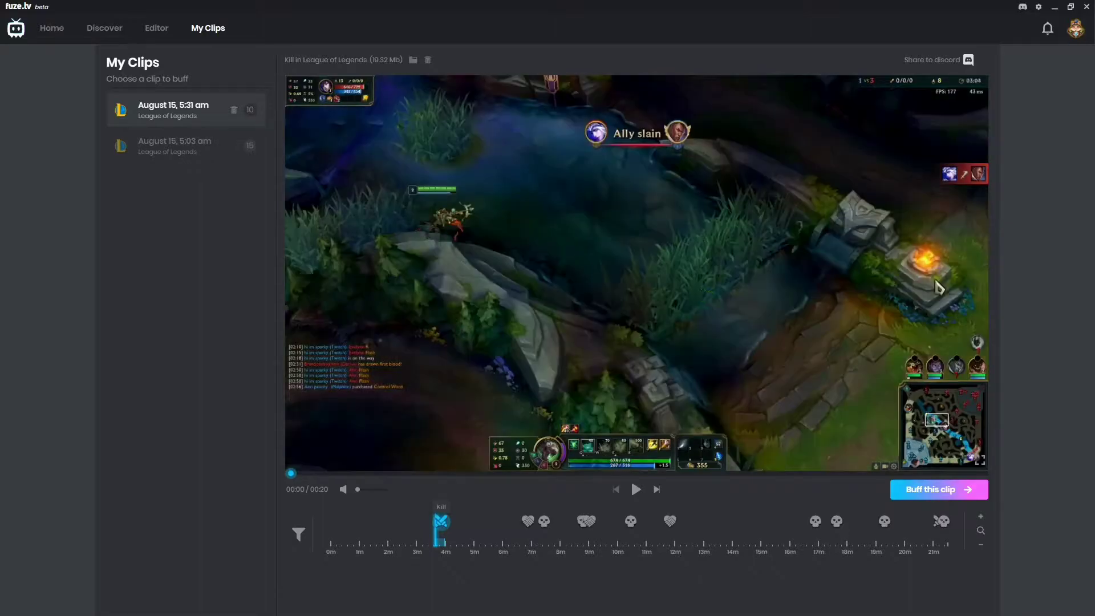
pyautogui.click(636, 489)
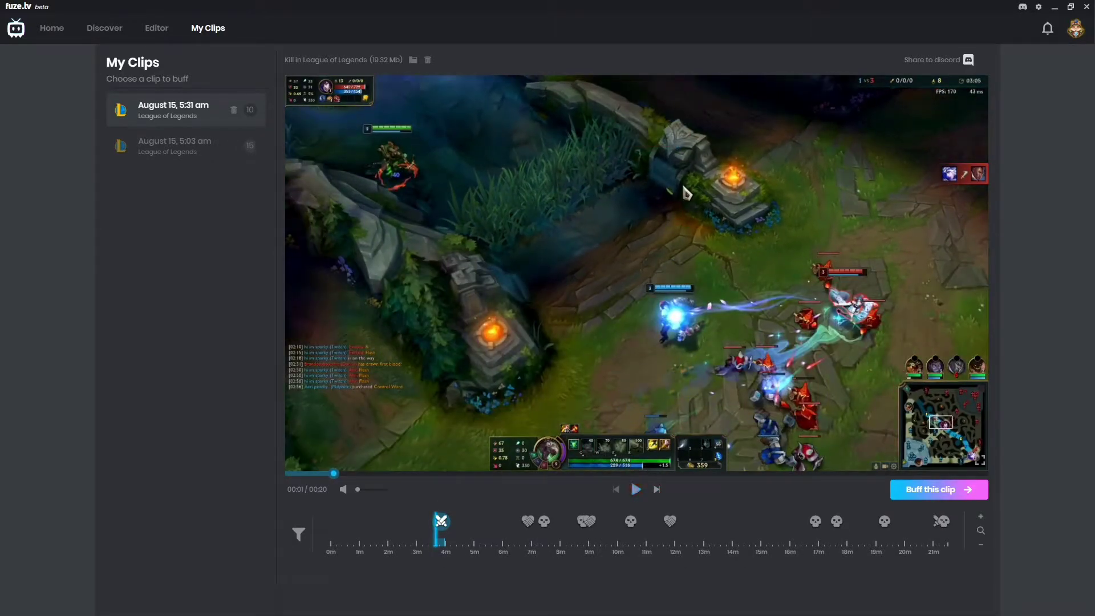
pyautogui.press('Tab')
pyautogui.press('Tab')
pyautogui.press('Return')
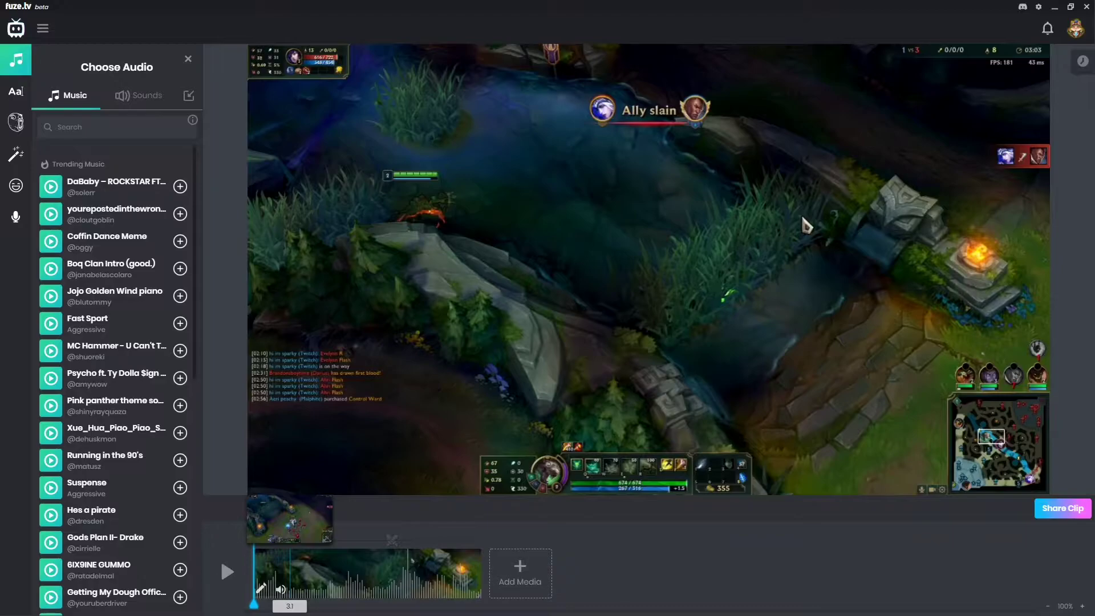
# Play, pause and stop the kill clip preview in the editor
pyautogui.click(228, 571)
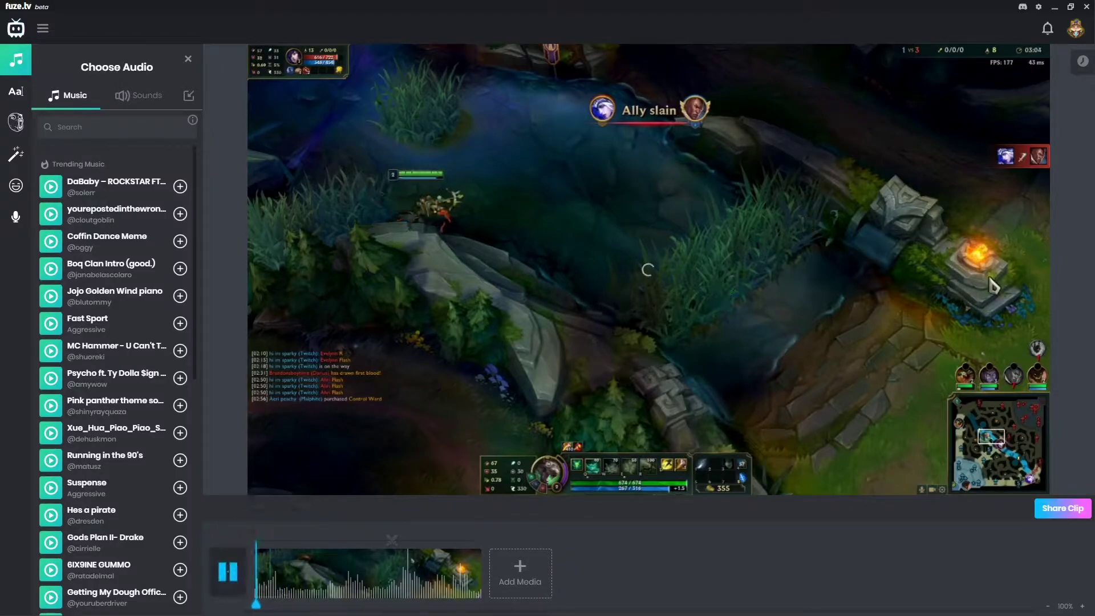
pyautogui.click(227, 571)
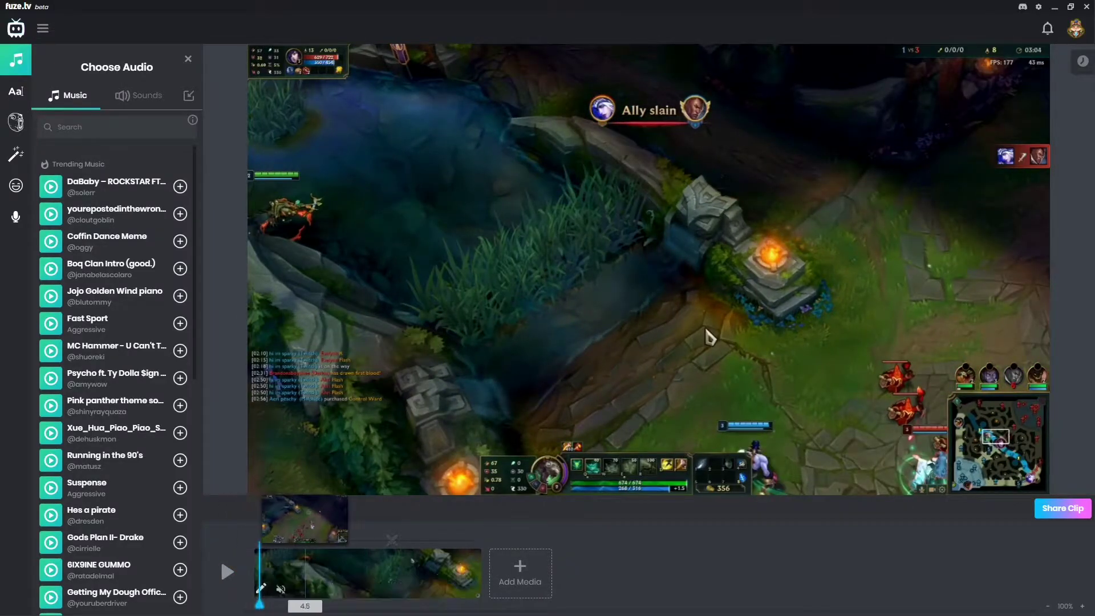
pyautogui.click(227, 572)
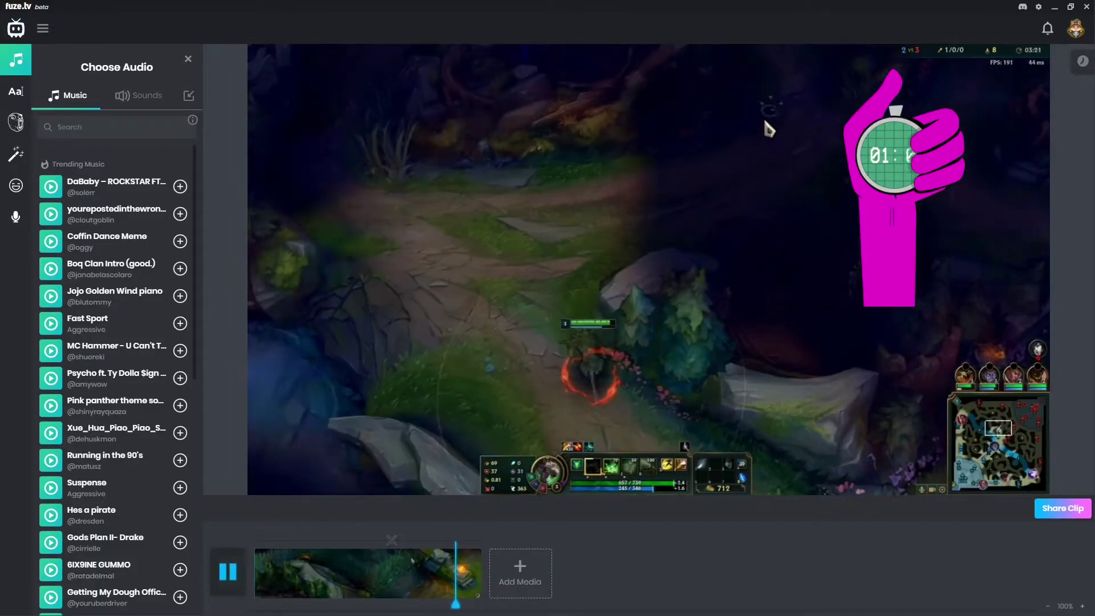
pyautogui.press('space')
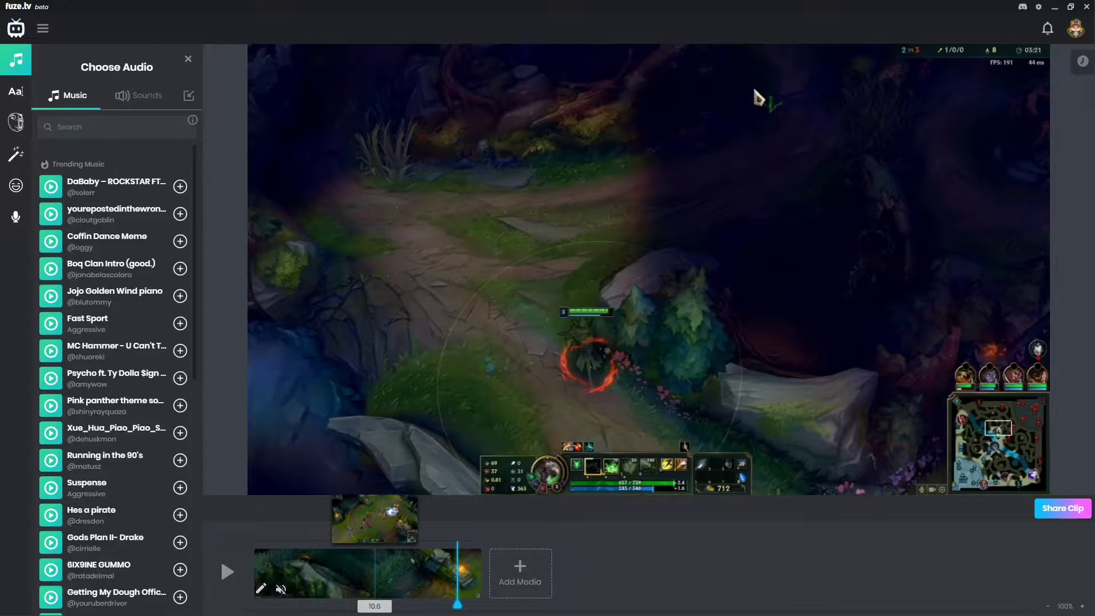
# Select the game clip, browse the music choices and briefly preview the clip
pyautogui.click(377, 574)
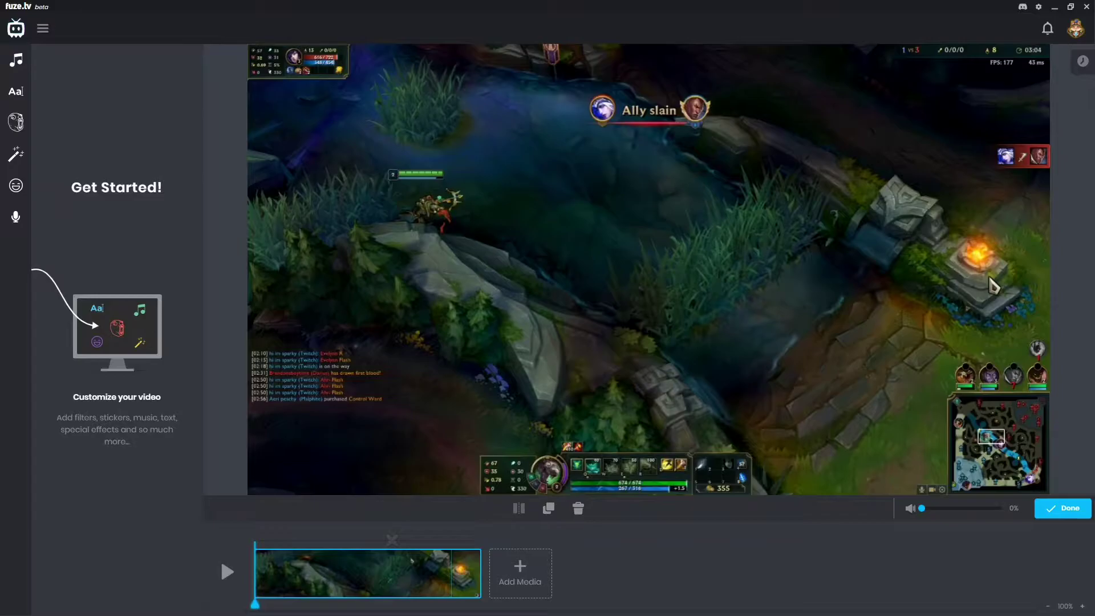
pyautogui.click(16, 59)
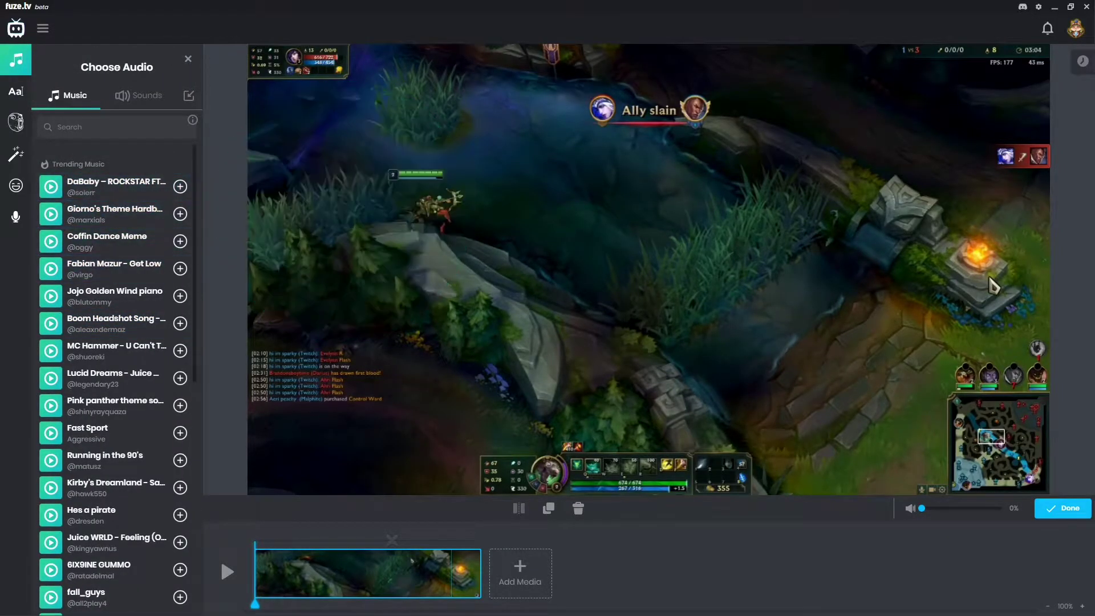
pyautogui.scroll(-10, 114, 342)
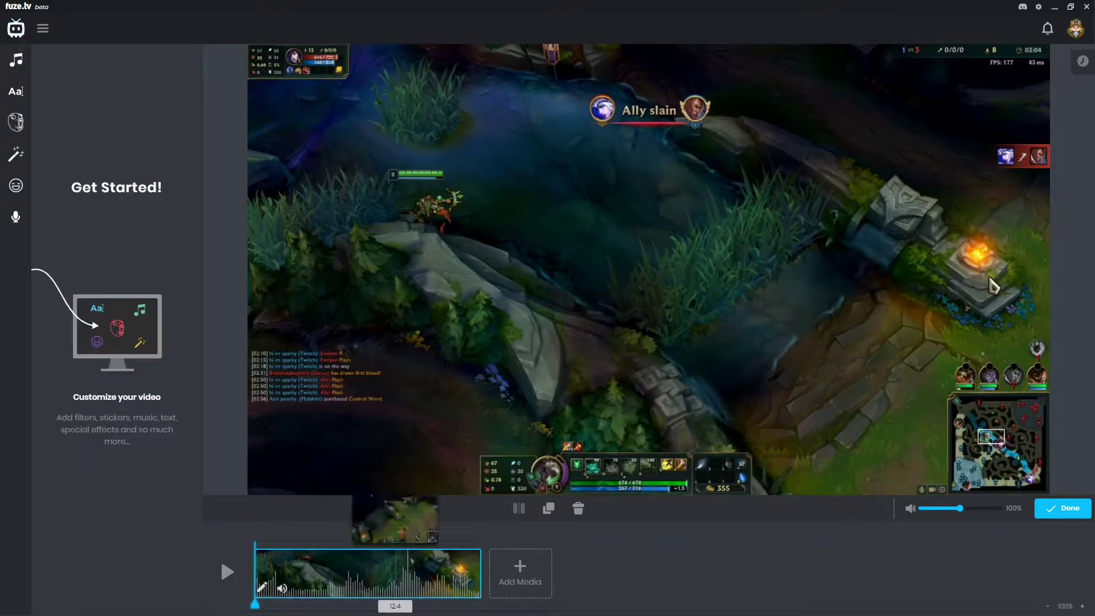
pyautogui.press('space')
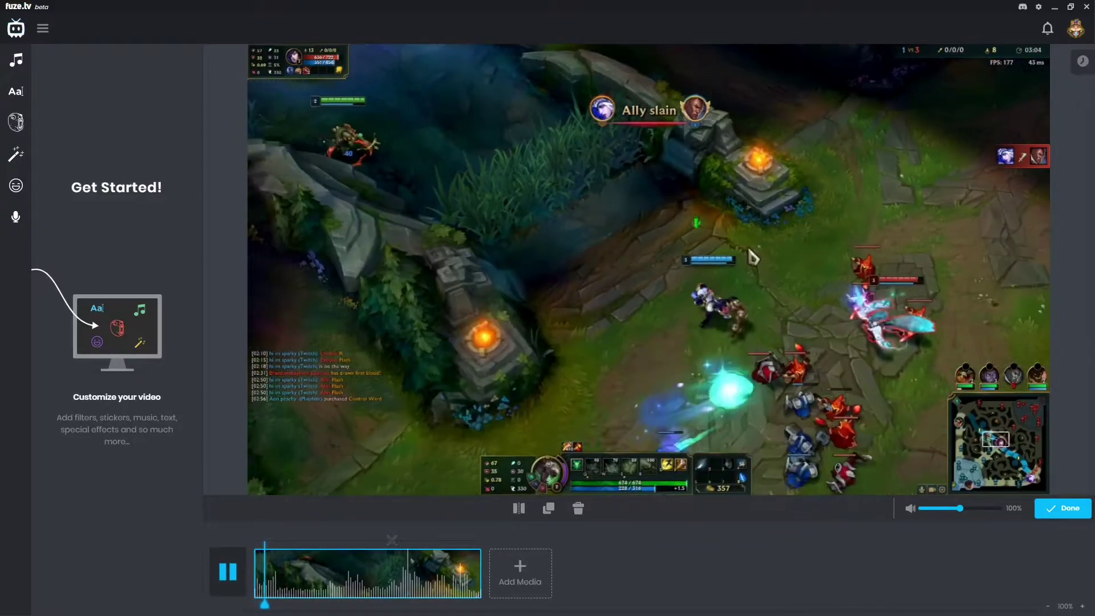
pyautogui.press('space')
# Mute the game clip's original sound to 0% and bring up the music list again
pyautogui.moveTo(281, 588)
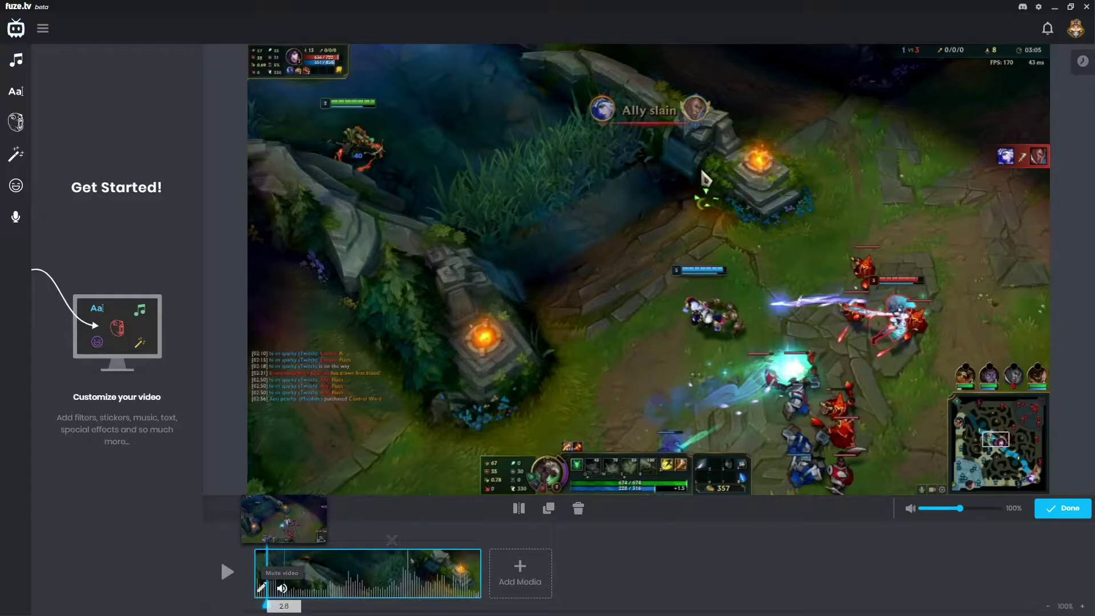
pyautogui.click(282, 588)
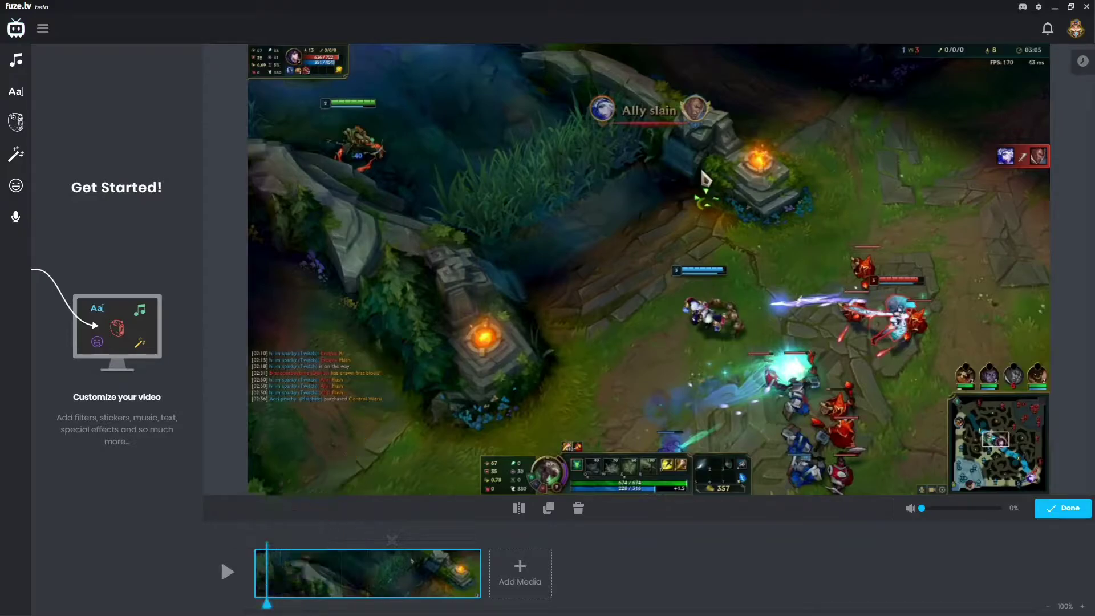
pyautogui.click(16, 60)
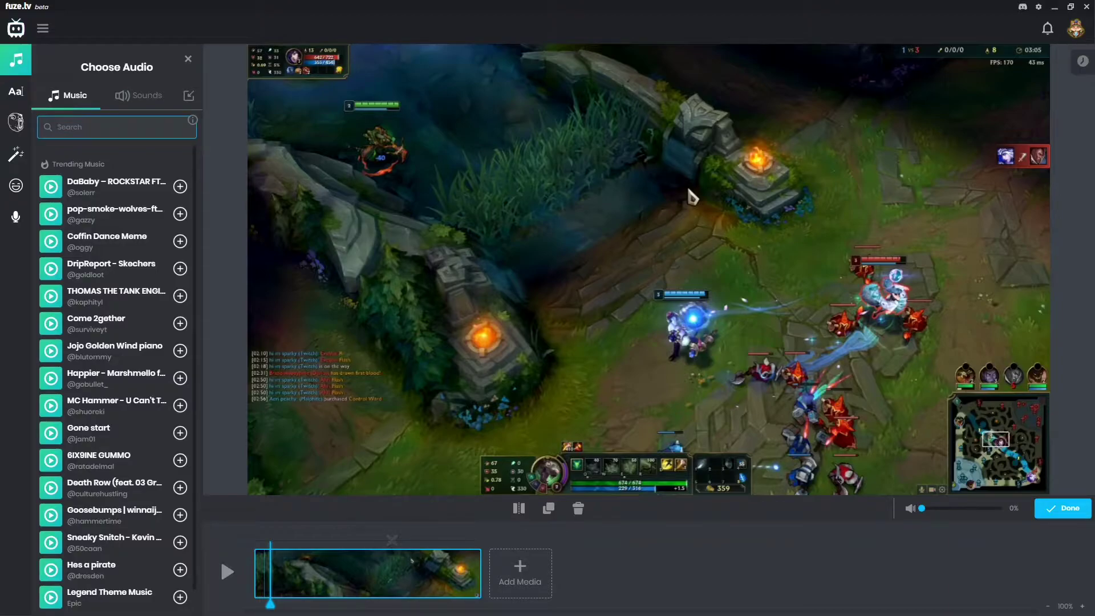
# Preview Electro-Light - Symbolism NCS Release, add it to the clip and play the result
pyautogui.scroll(-1, 114, 296)
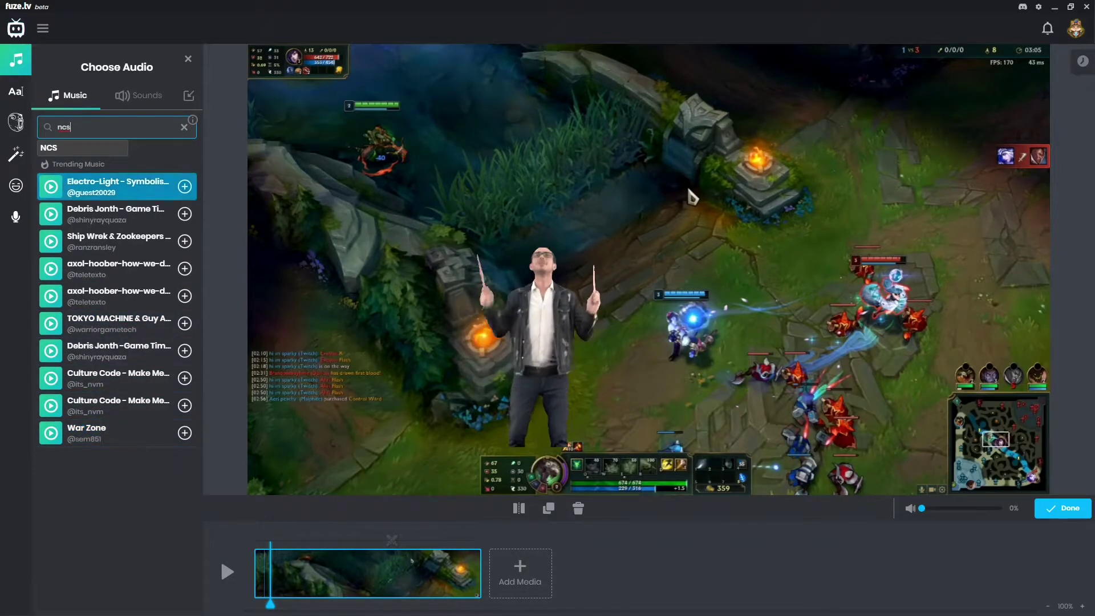
pyautogui.click(51, 186)
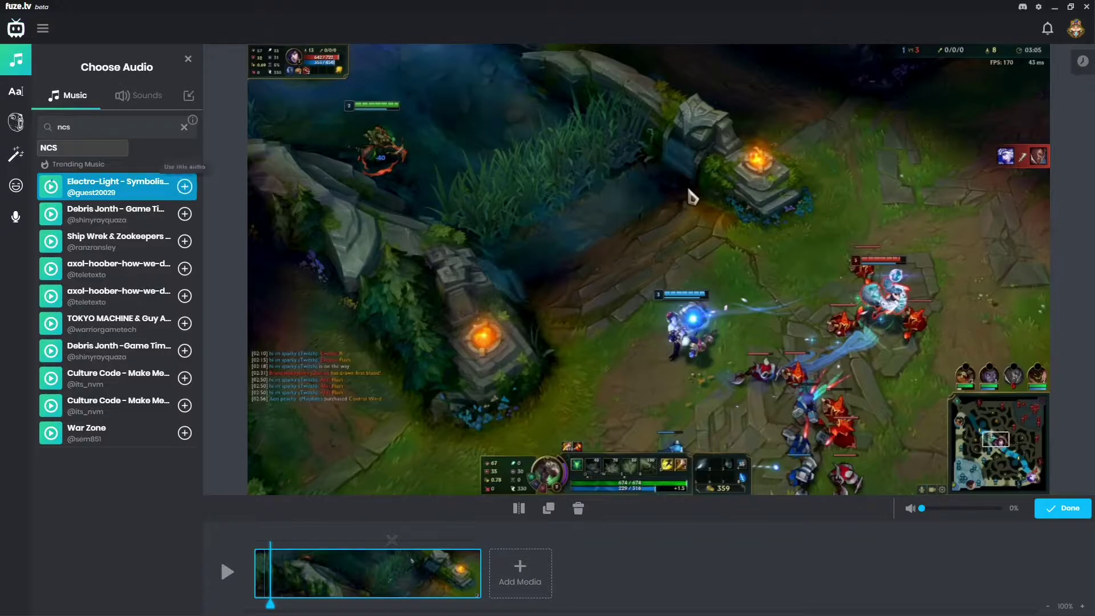
pyautogui.click(185, 186)
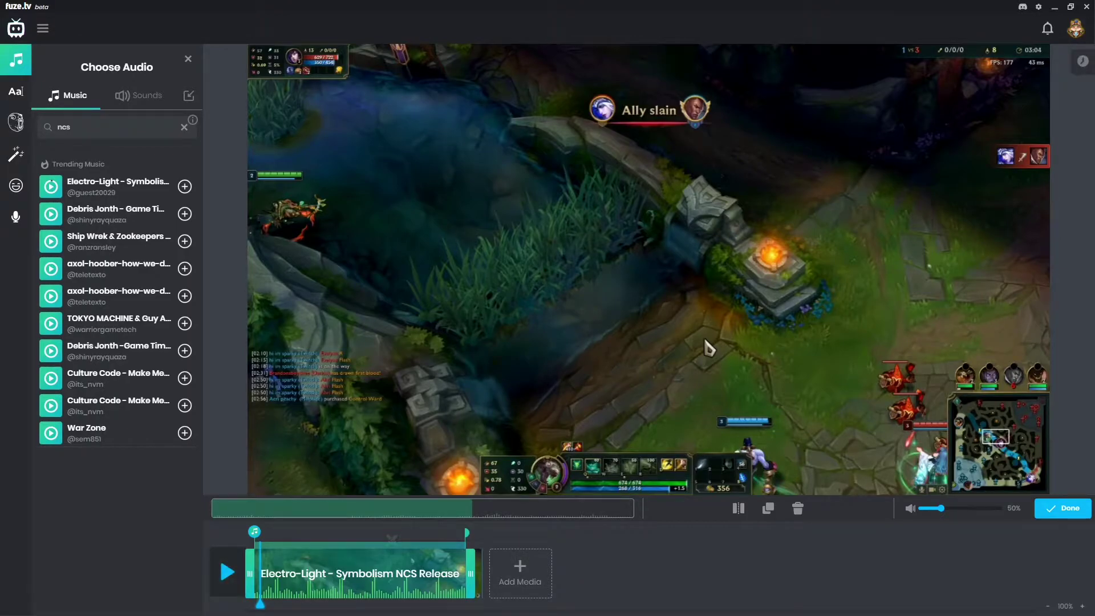
pyautogui.press('space')
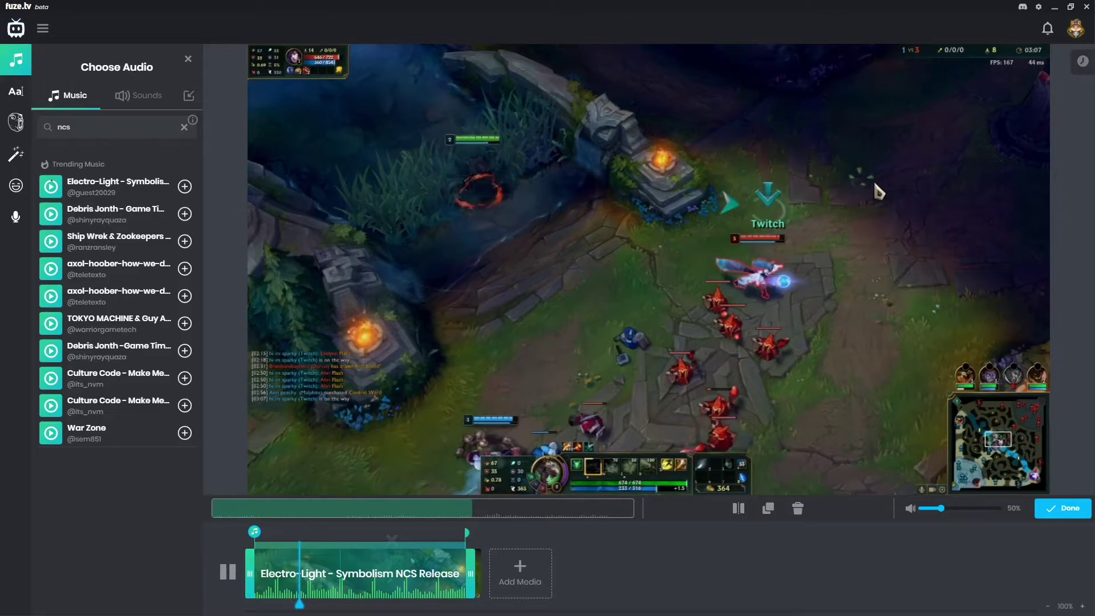
# Add a Typewriter text reading HELLO? and switch its style to MEMES
pyautogui.click(16, 91)
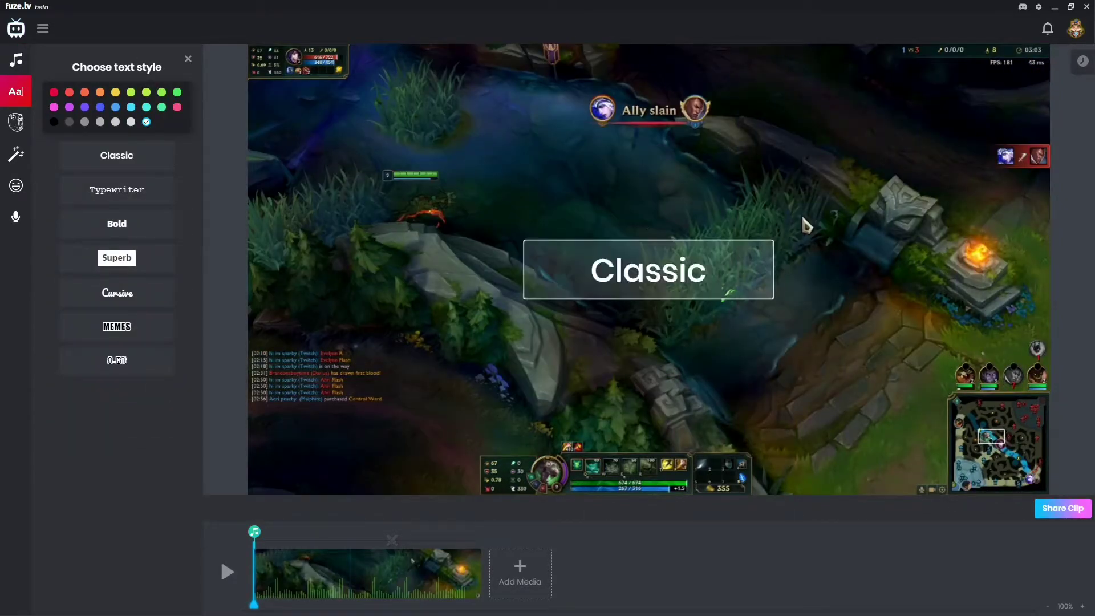
pyautogui.click(116, 189)
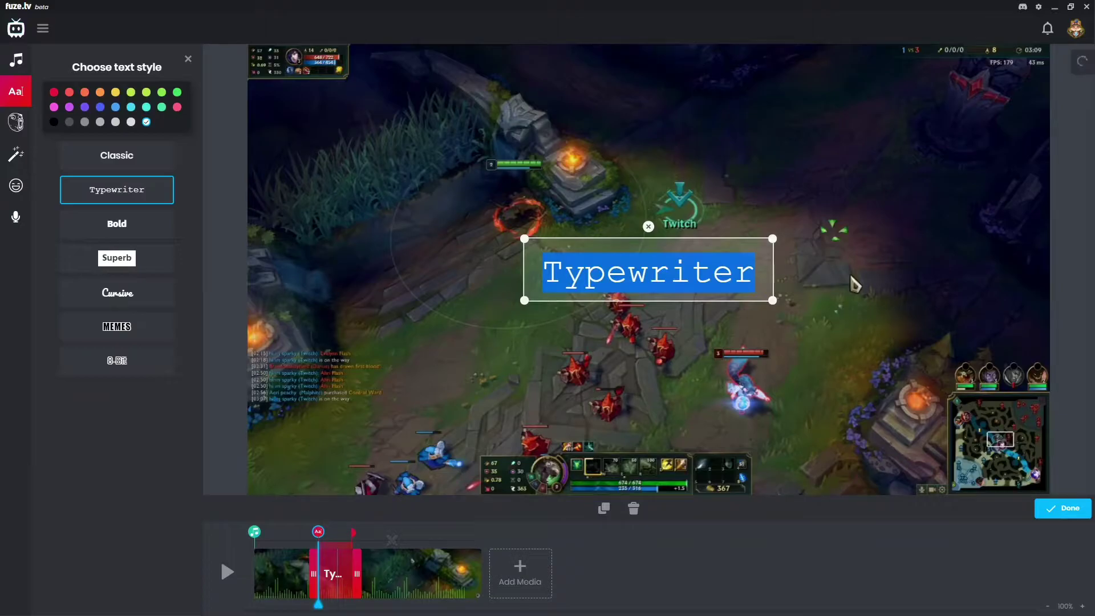
pyautogui.write('H')
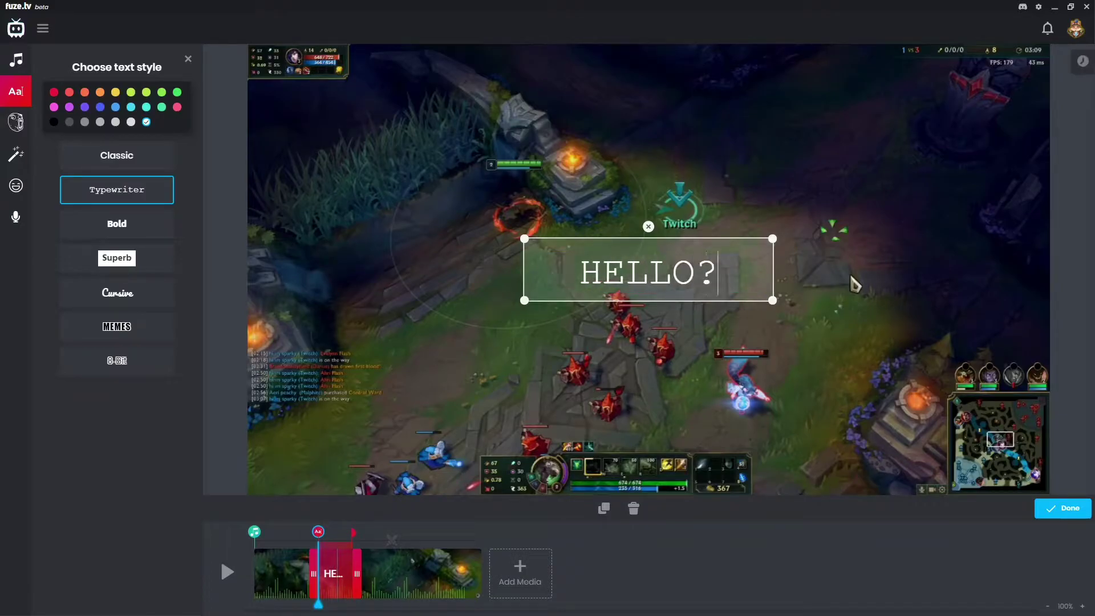
pyautogui.click(117, 224)
pyautogui.click(117, 258)
pyautogui.click(117, 293)
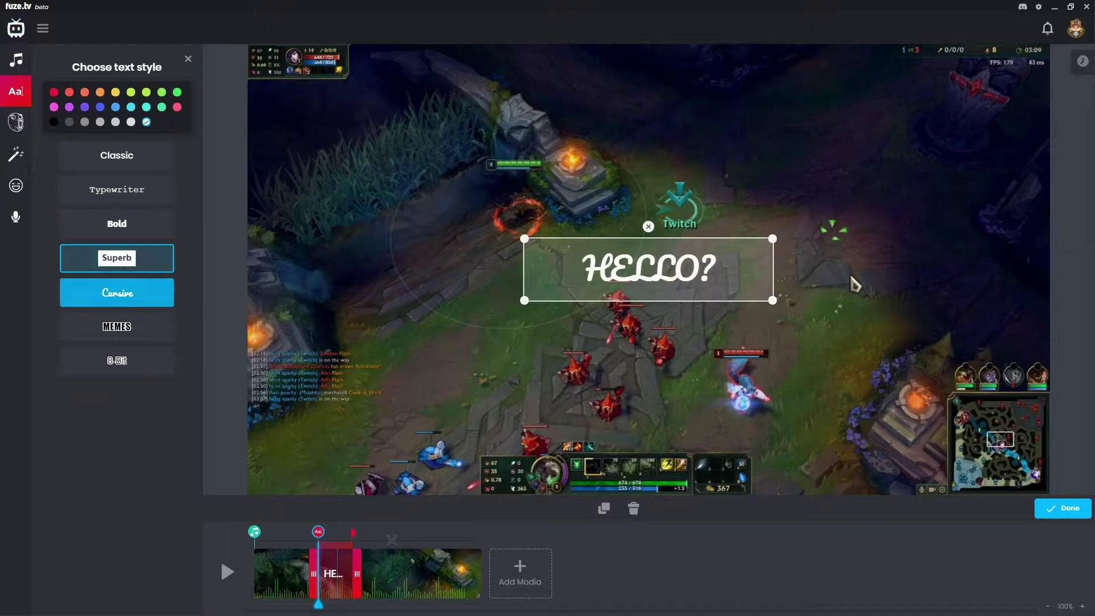
pyautogui.press('Down')
# Tilt the HELLO? caption slightly and move it near the top of the video
pyautogui.click(633, 272)
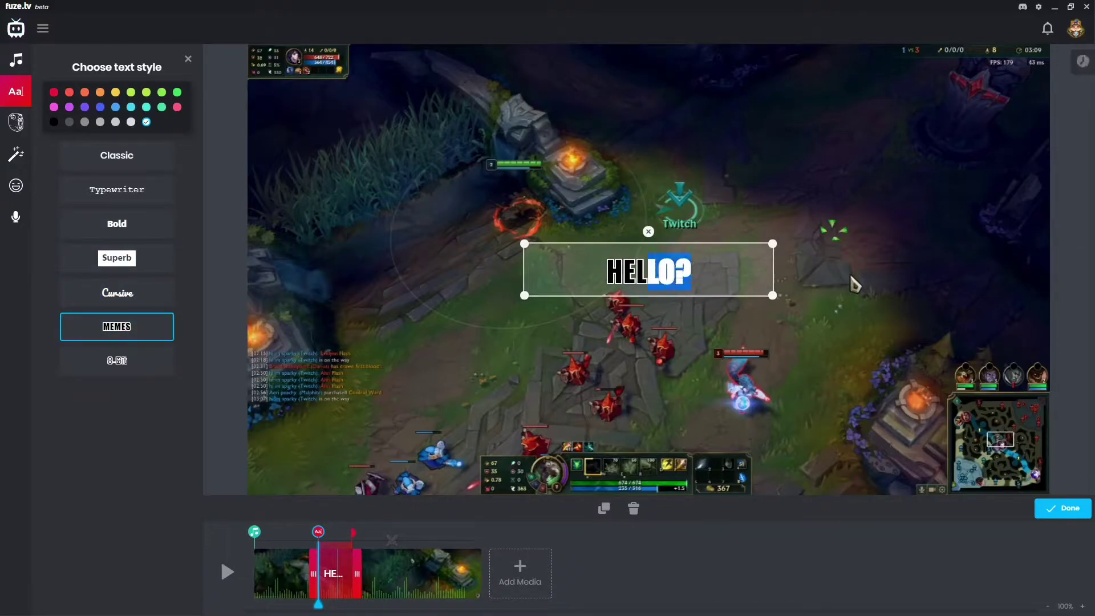
pyautogui.moveTo(772, 296); pyautogui.dragTo(771, 298)
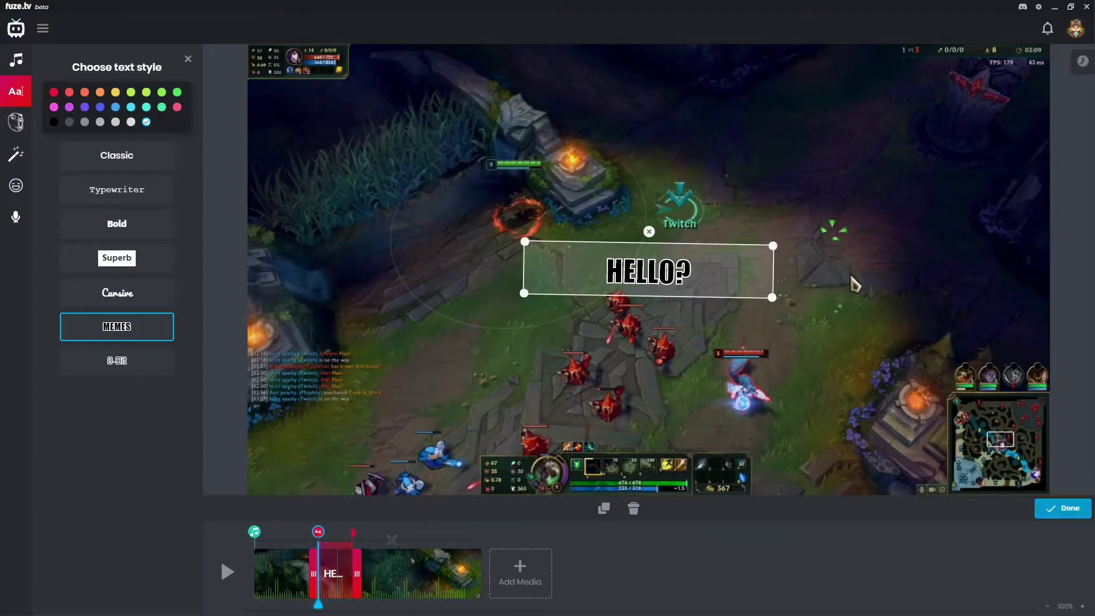
pyautogui.click(1062, 508)
pyautogui.moveTo(648, 271); pyautogui.dragTo(691, 157)
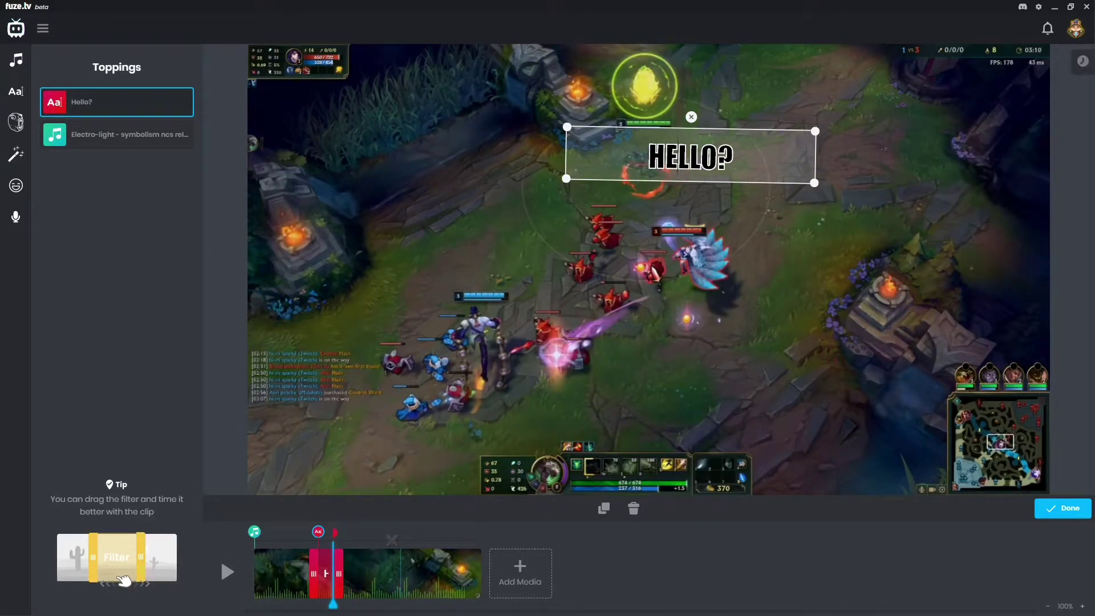
# Dismiss the HELLO? topping menu, then play and stop a preview of the edited clip
pyautogui.rightClick(151, 102)
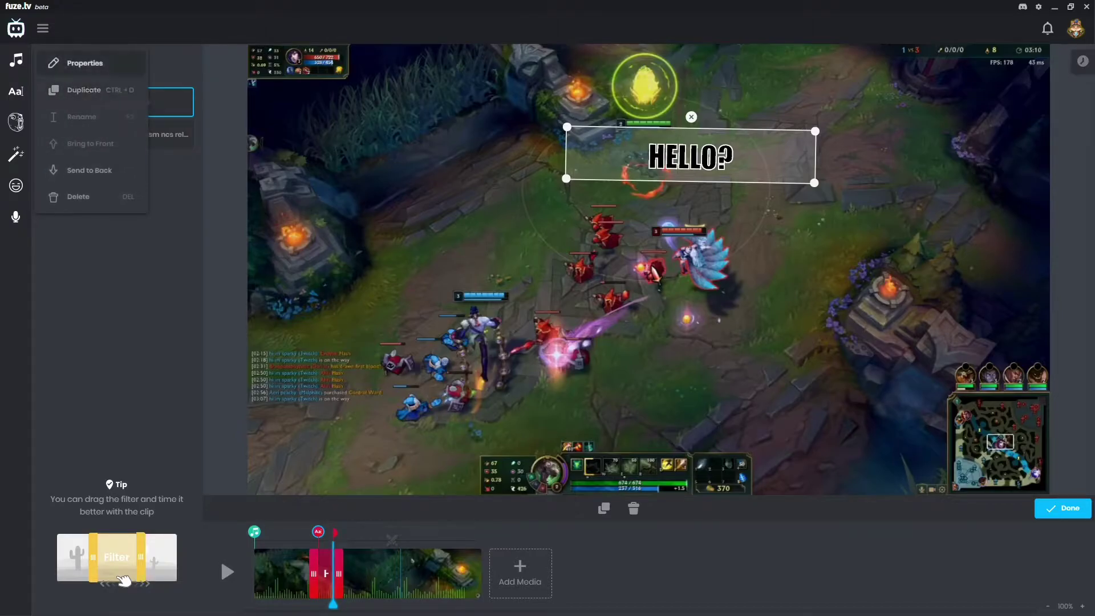
pyautogui.click(365, 189)
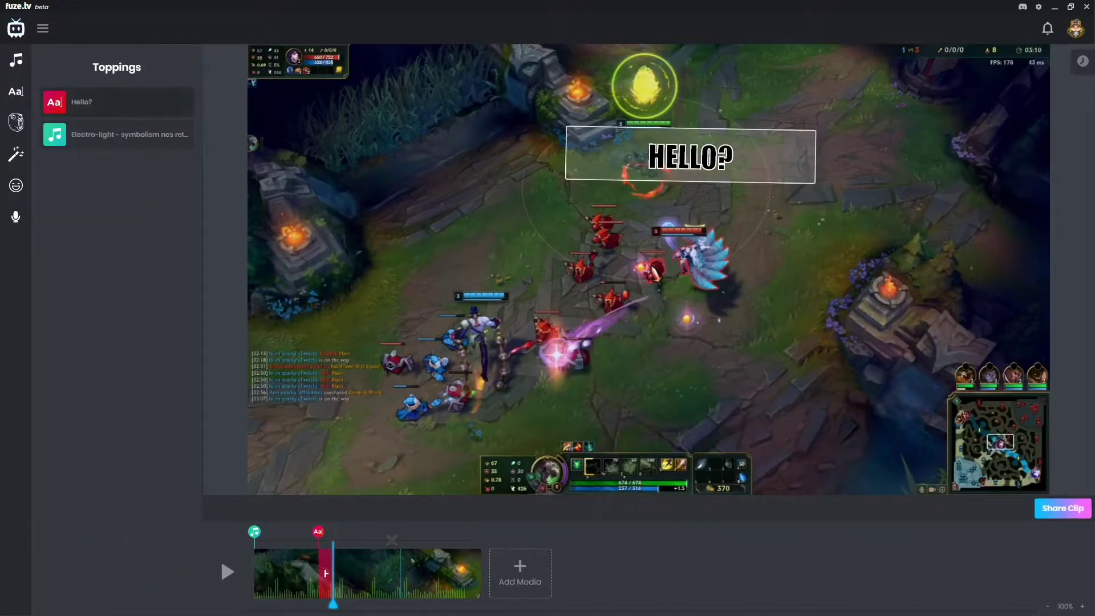
pyautogui.click(678, 149)
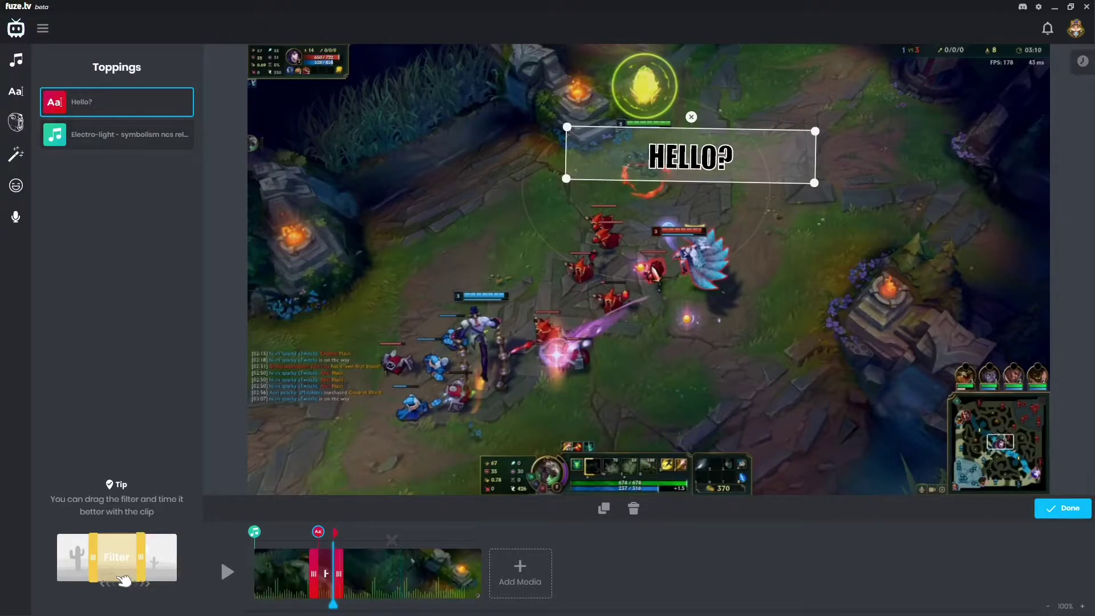
pyautogui.click(299, 572)
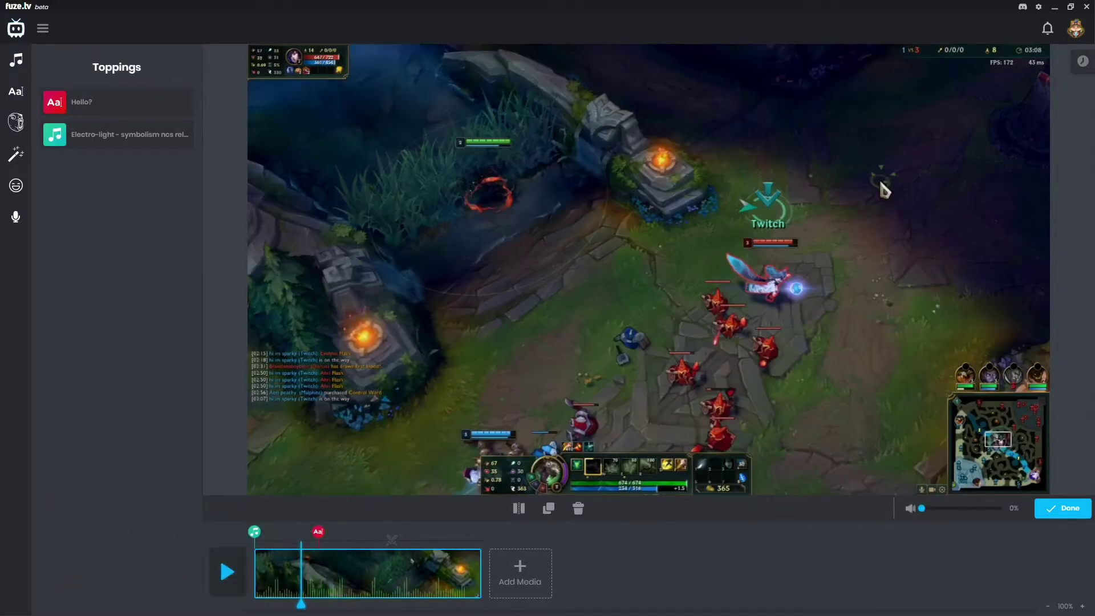
pyautogui.click(228, 572)
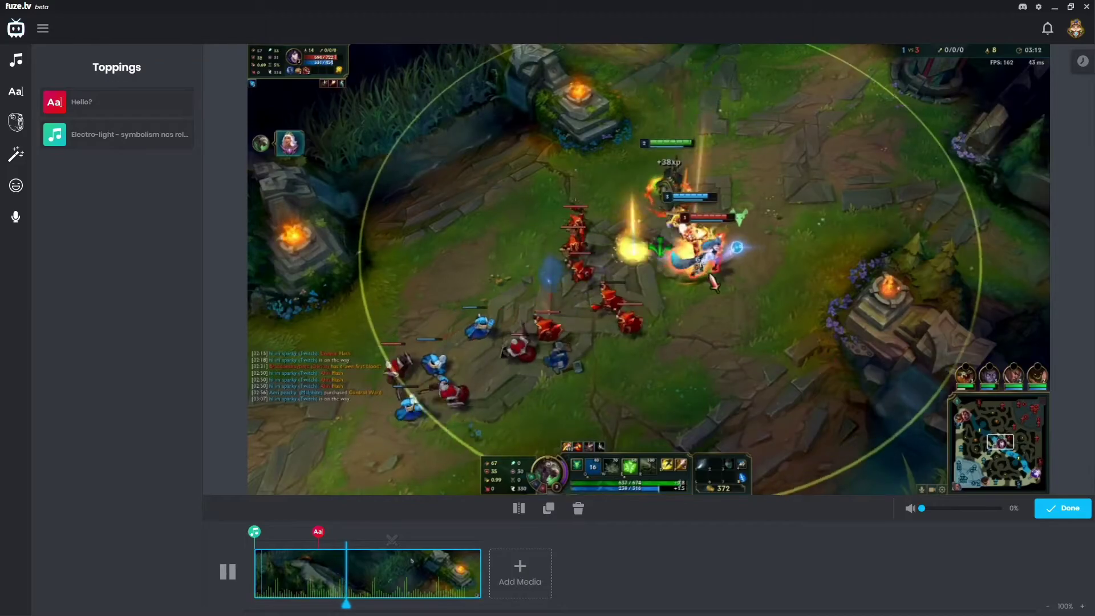
pyautogui.press('space')
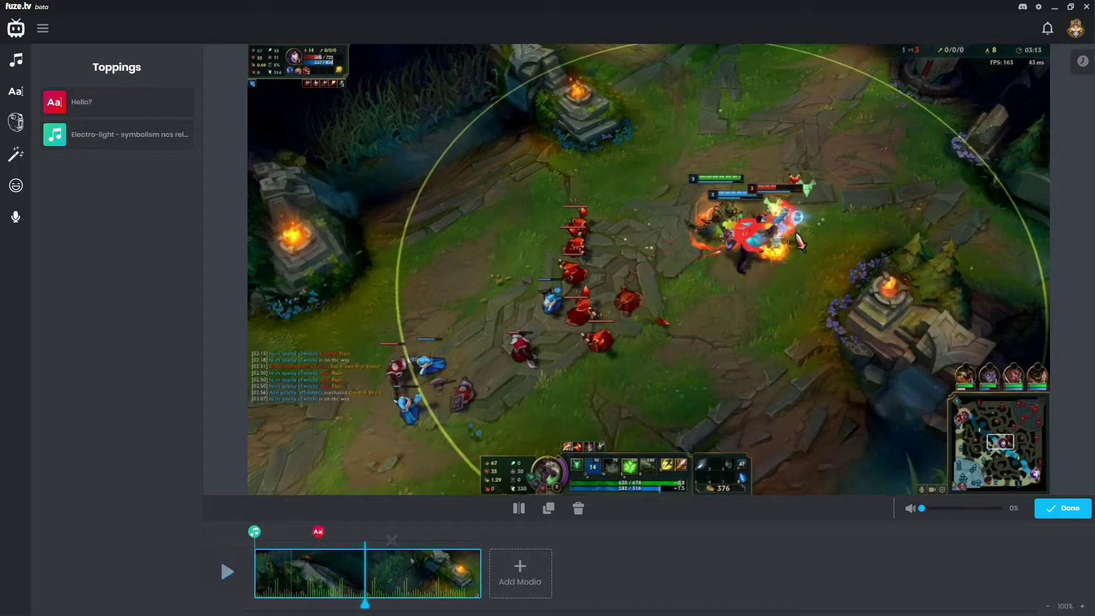
# Scrub back, apply the Alert filter to the clip, then delete it
pyautogui.click(16, 122)
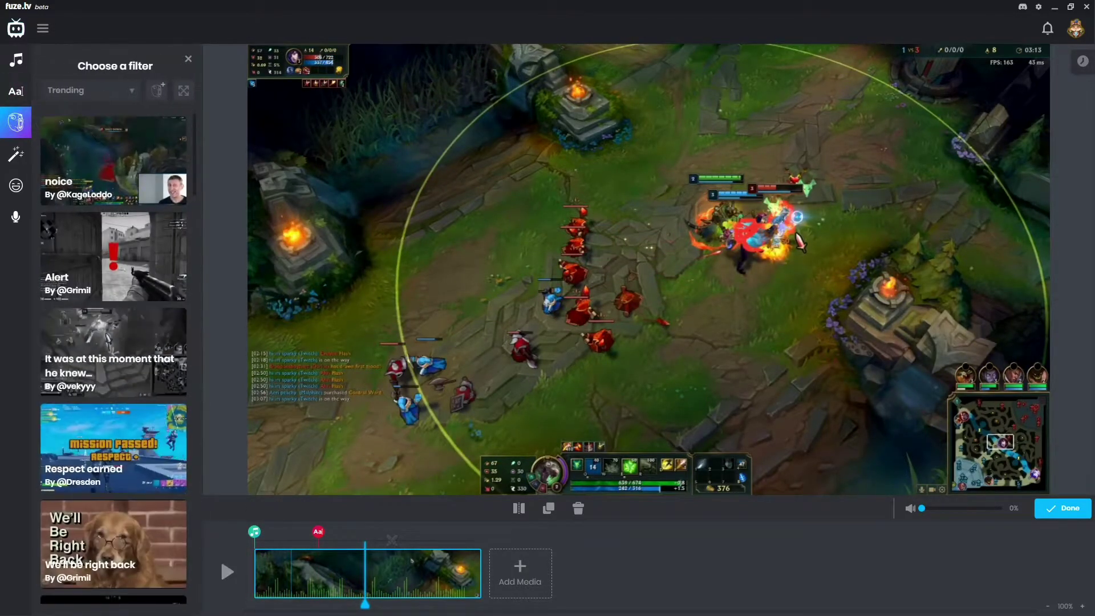
pyautogui.scroll(-3, 114, 353)
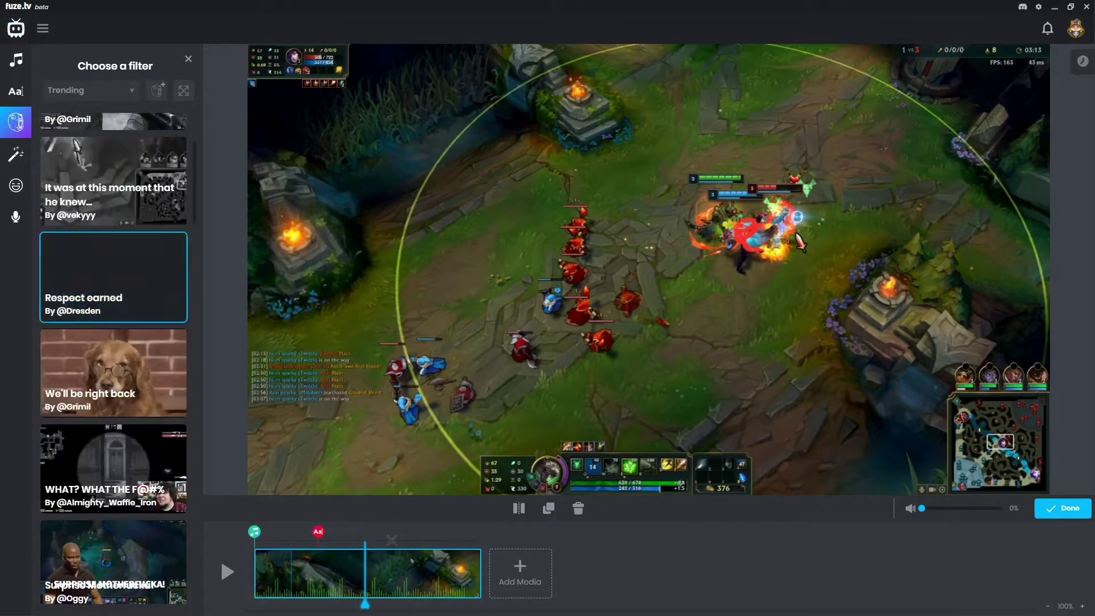
pyautogui.scroll(3, 114, 257)
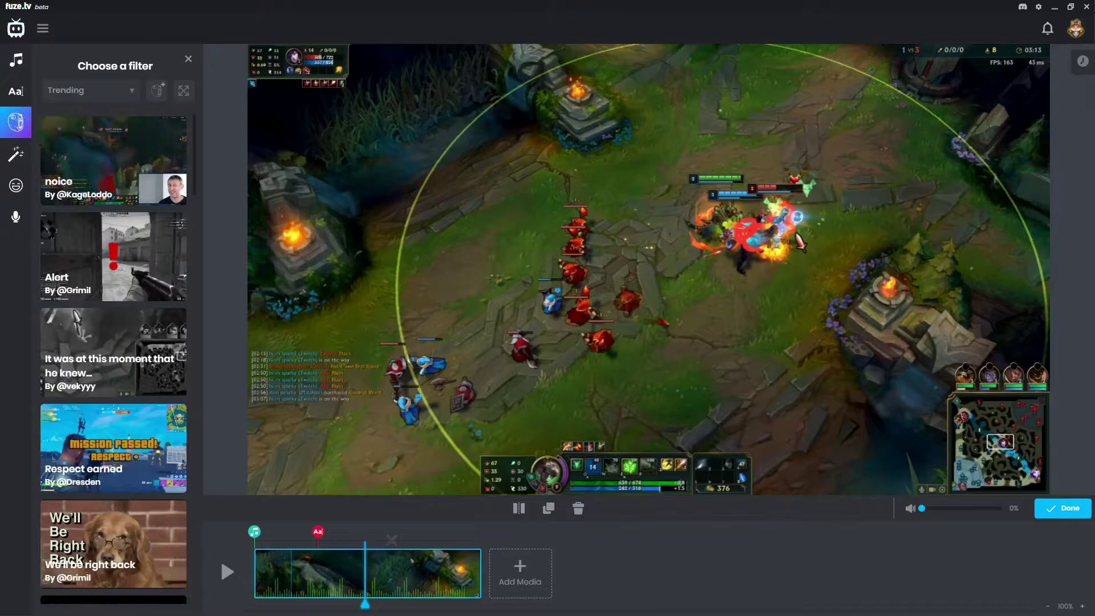
pyautogui.moveTo(365, 603); pyautogui.dragTo(349, 603)
pyautogui.press('Left')
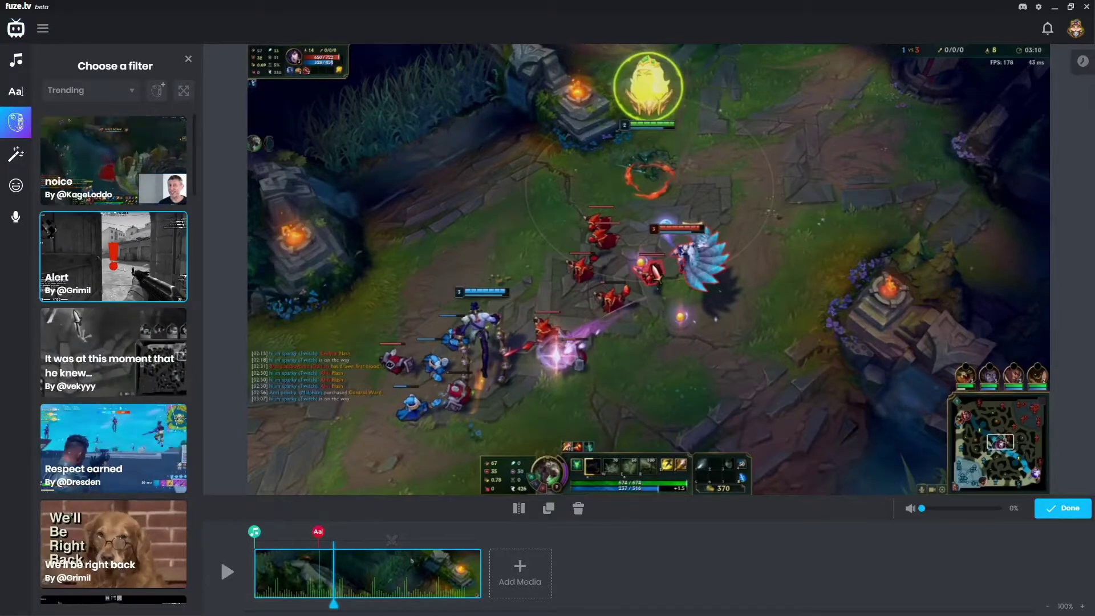
pyautogui.click(114, 256)
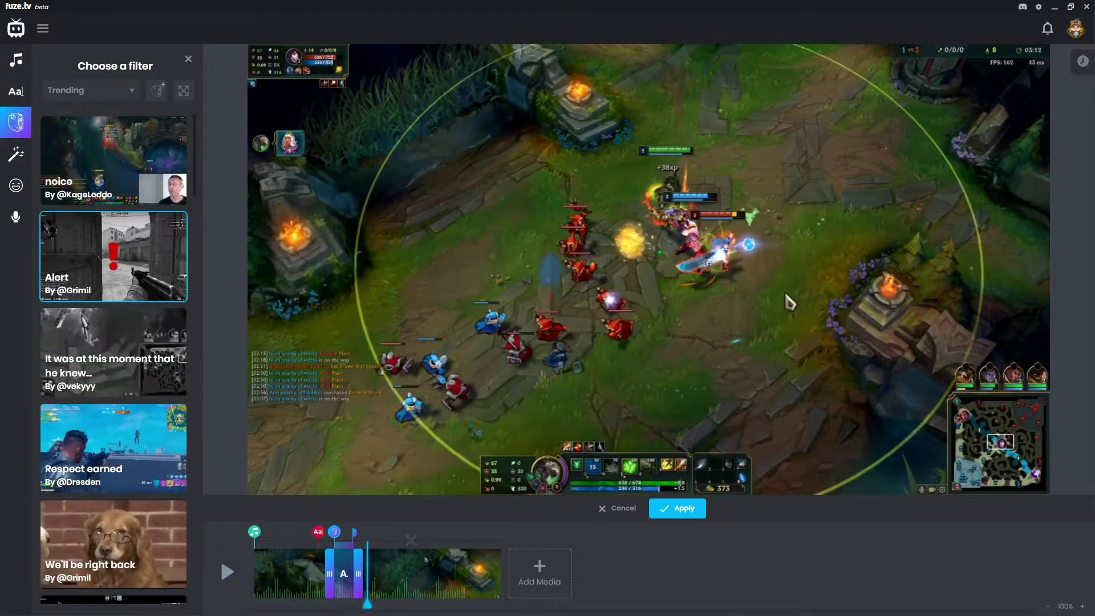
pyautogui.click(678, 508)
pyautogui.press('Delete')
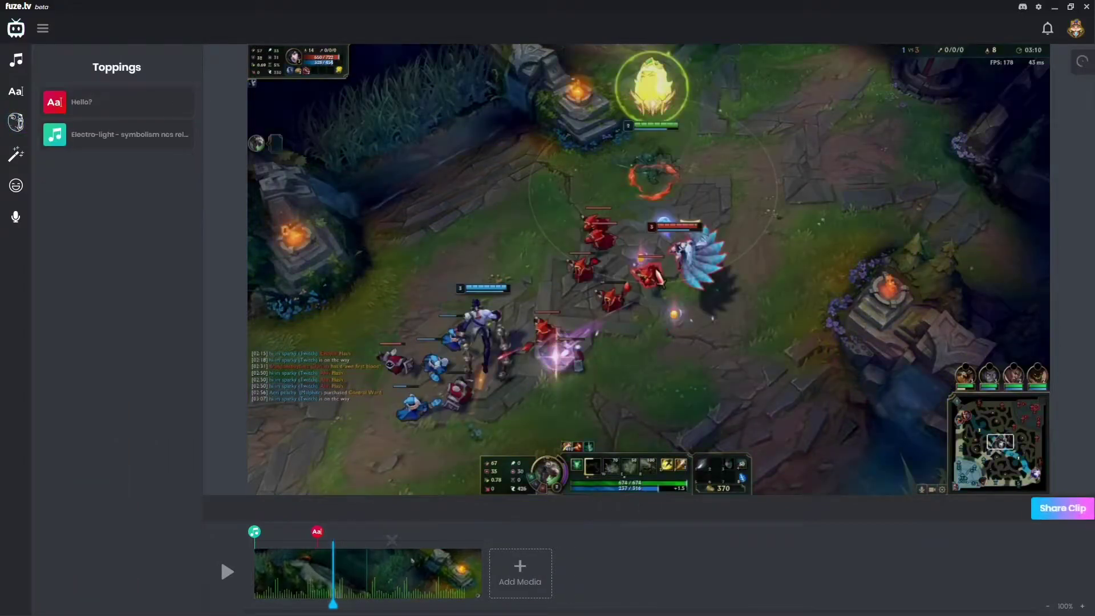
# Apply the WHAT? WHAT THE F@#% filter and select the HELLO? text
pyautogui.click(15, 122)
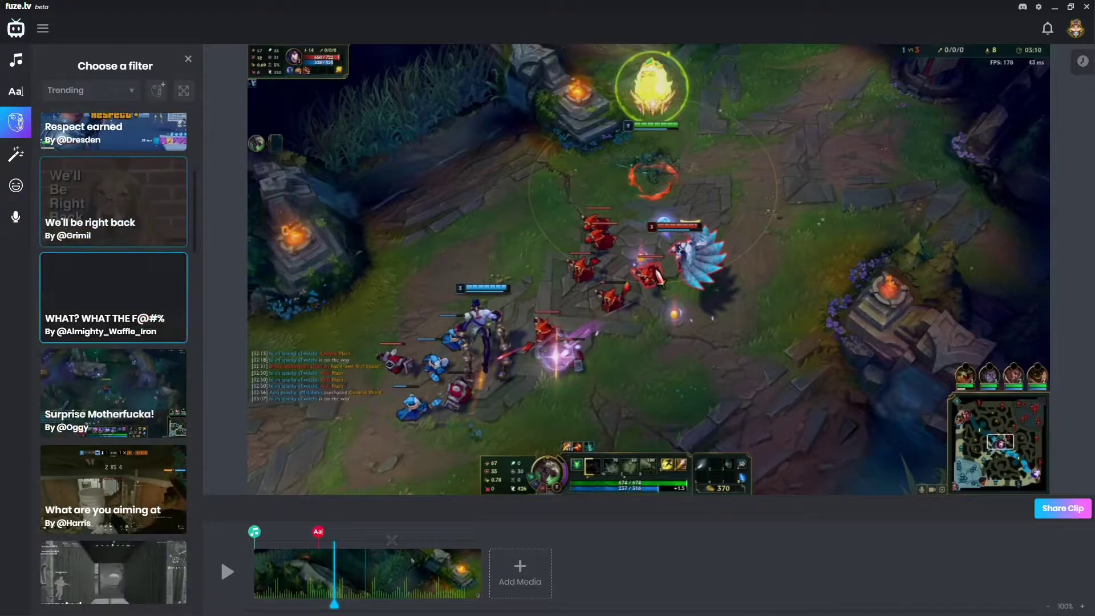
pyautogui.scroll(-1, 114, 279)
pyautogui.click(115, 279)
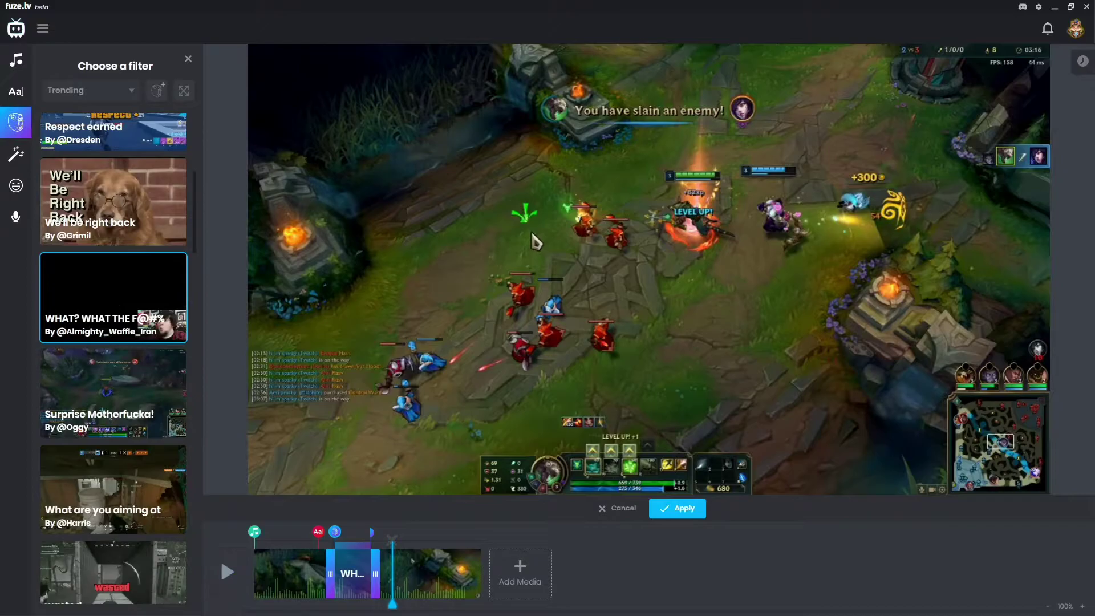
pyautogui.click(319, 532)
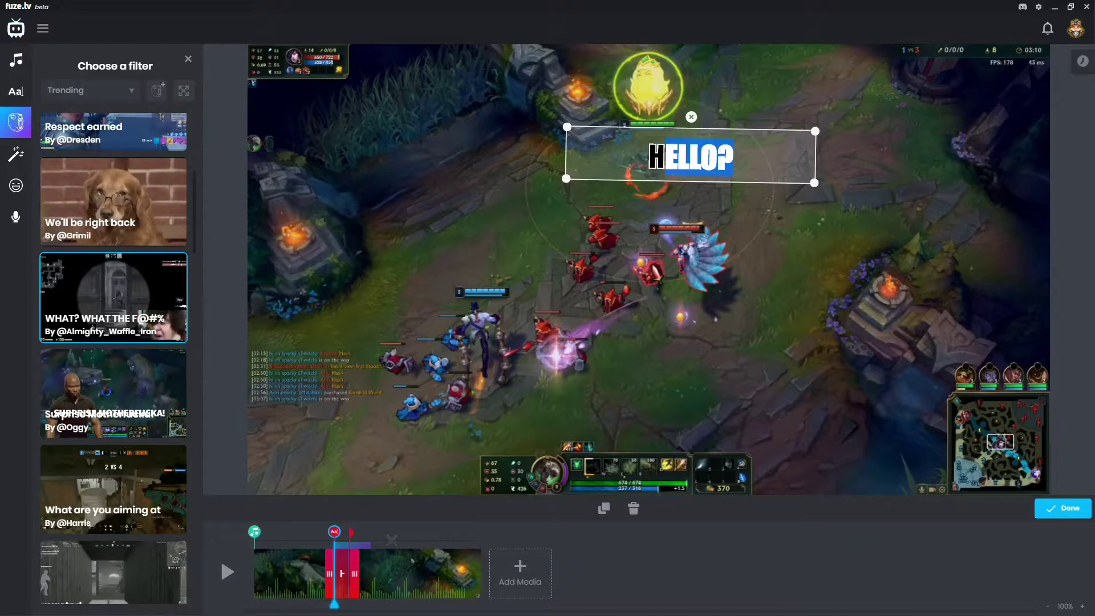
# Change the HELLO? caption text to 'Livestream AHRI Reaction'
pyautogui.click(649, 156)
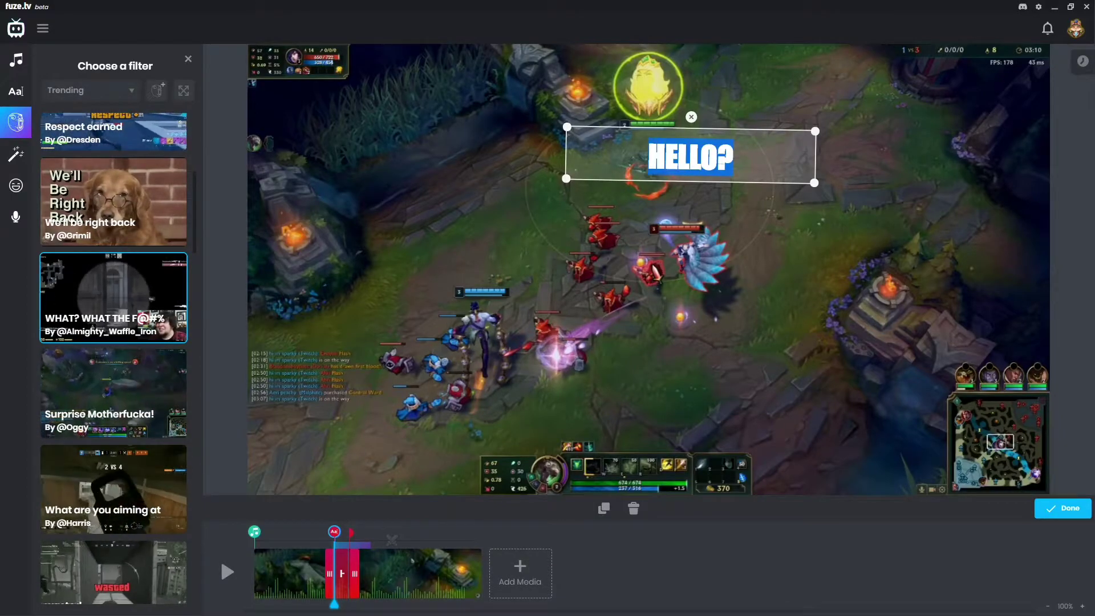
pyautogui.write('ived')
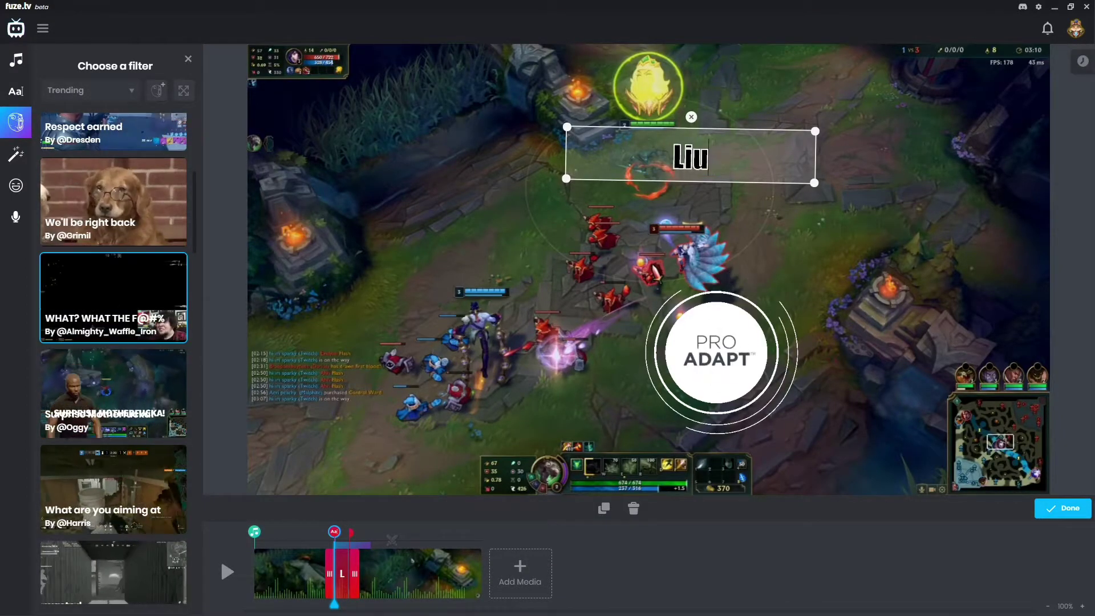
pyautogui.write('tream AHRO')
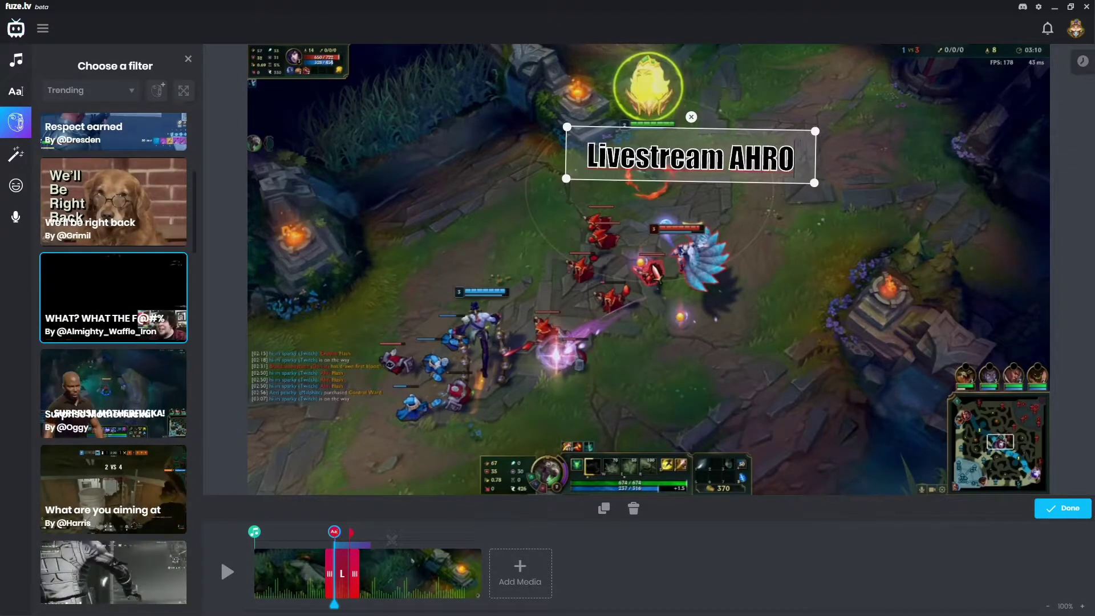
pyautogui.press('BackSpace')
pyautogui.write('I Re')
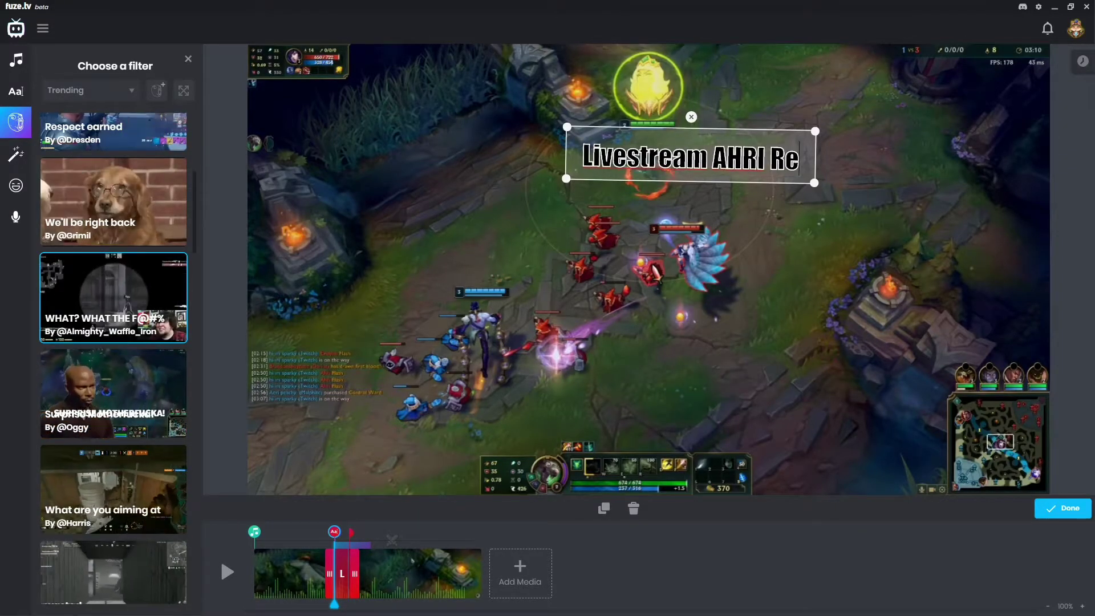
pyautogui.press('BackSpace')
pyautogui.press('BackSpace')
pyautogui.press('BackSpace')
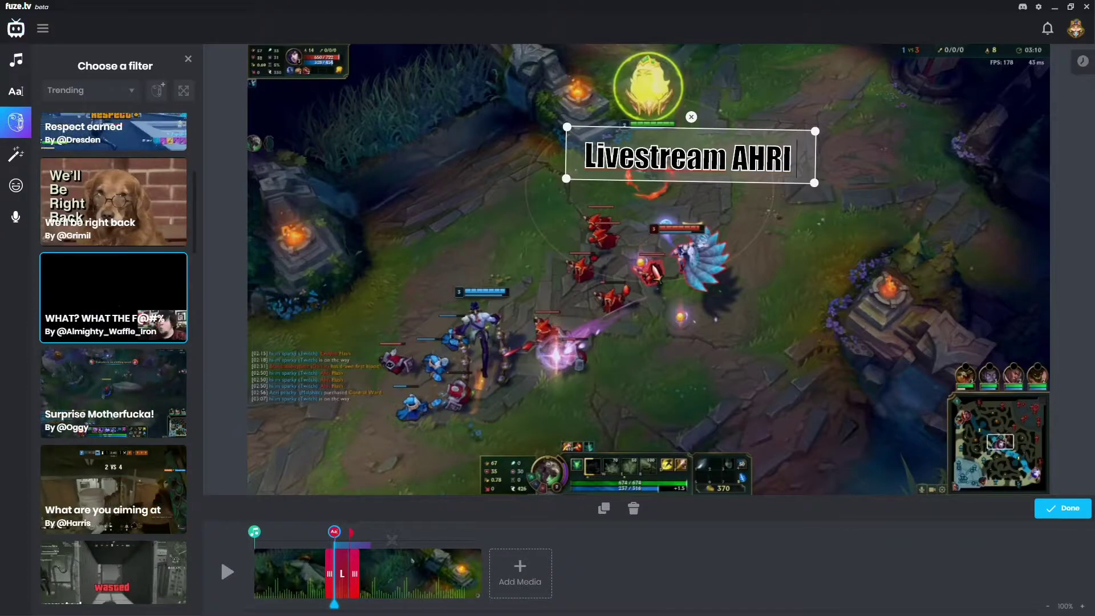
pyautogui.write('Reaction')
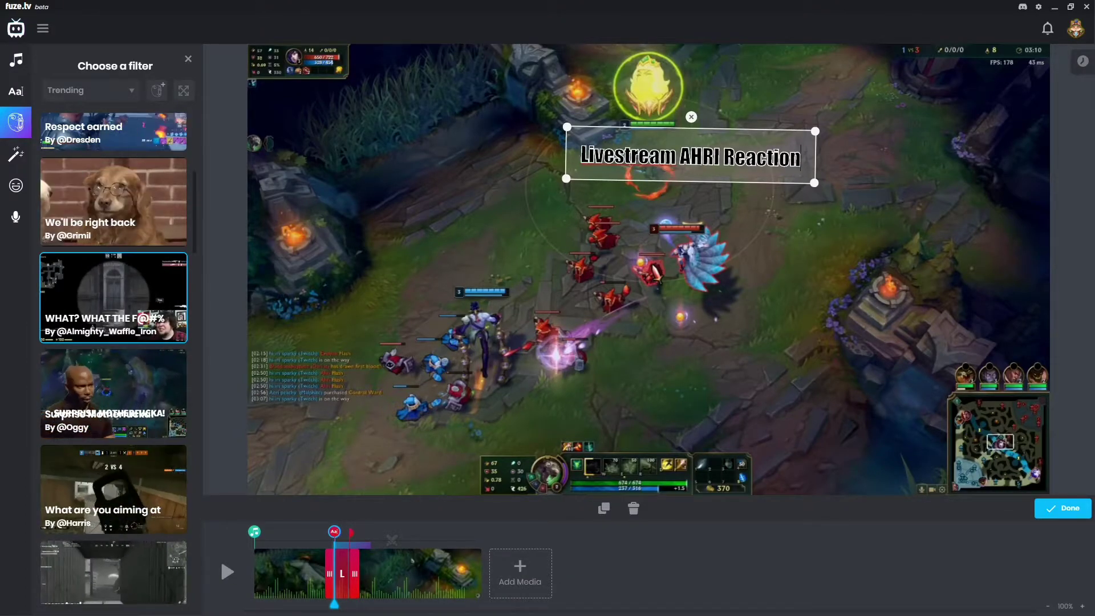
pyautogui.press('Escape')
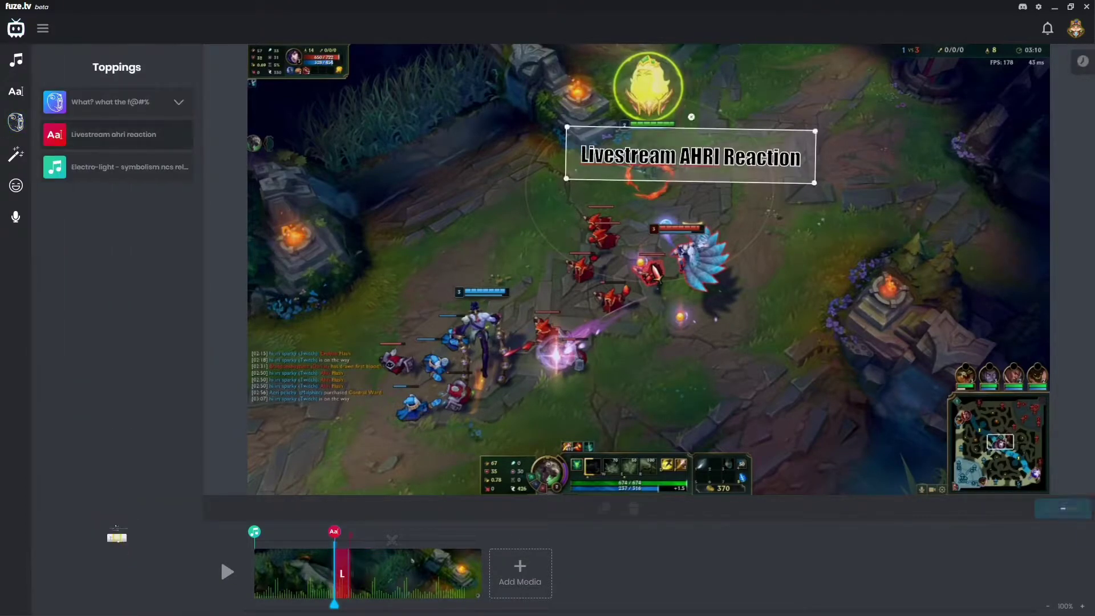
# Move the caption to the lower right of the video and preview the clip
pyautogui.moveTo(691, 155); pyautogui.dragTo(917, 318)
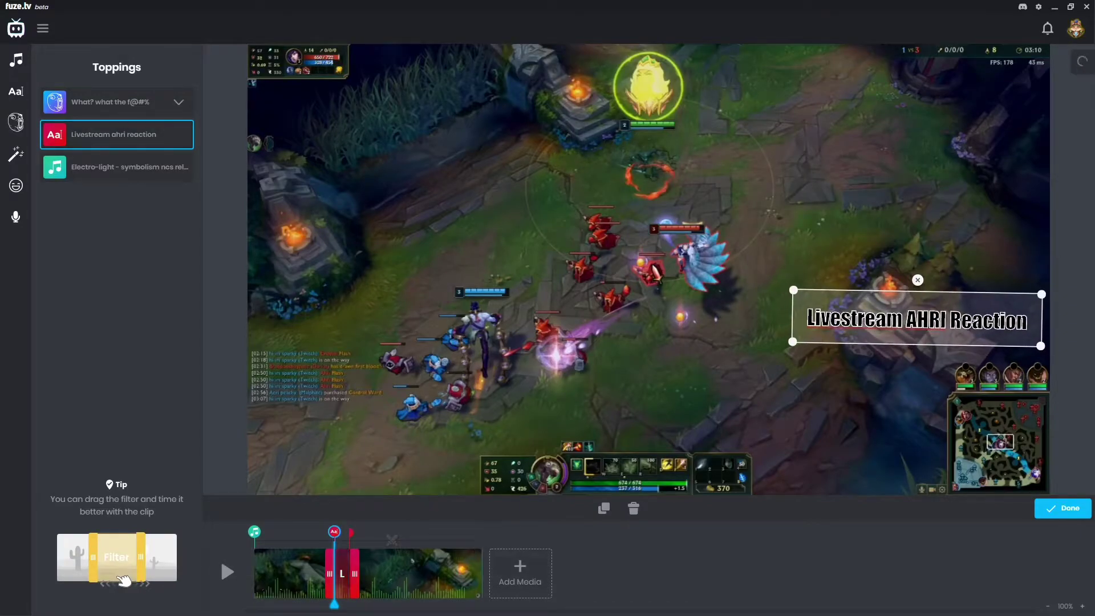
pyautogui.press('space')
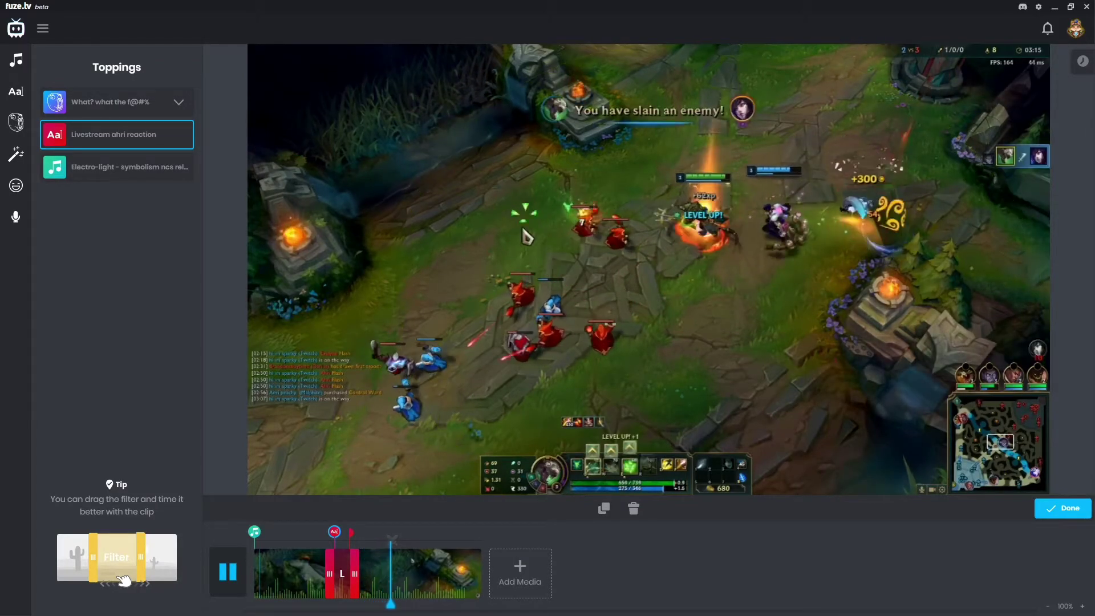
pyautogui.press('space')
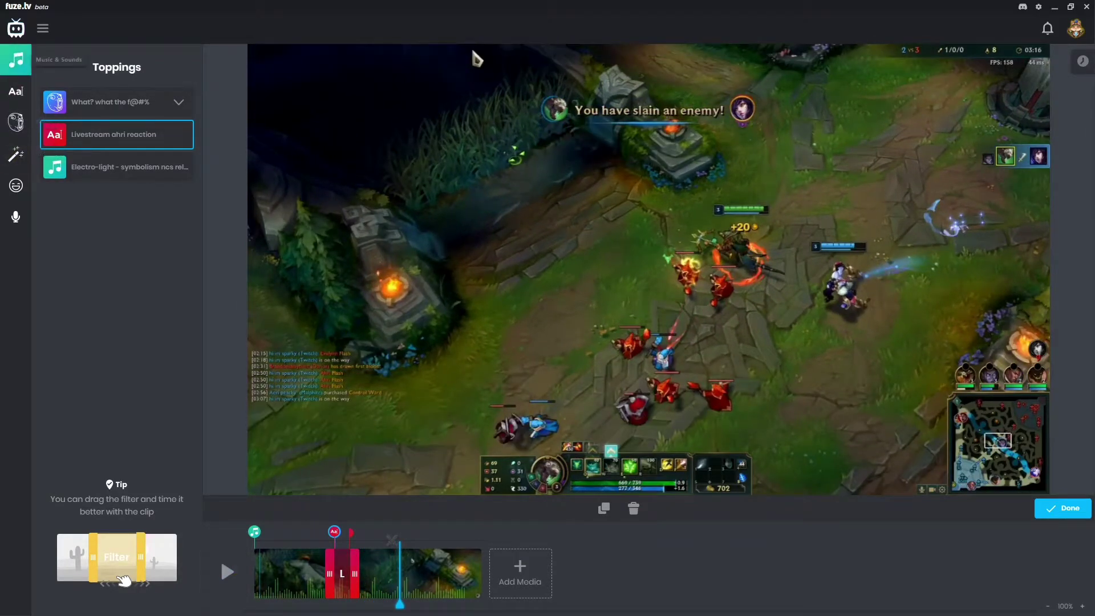
# Add the lata-bitch sound effect, found by searching 'later' in Sounds, and play it back to check
pyautogui.click(16, 60)
pyautogui.click(116, 127)
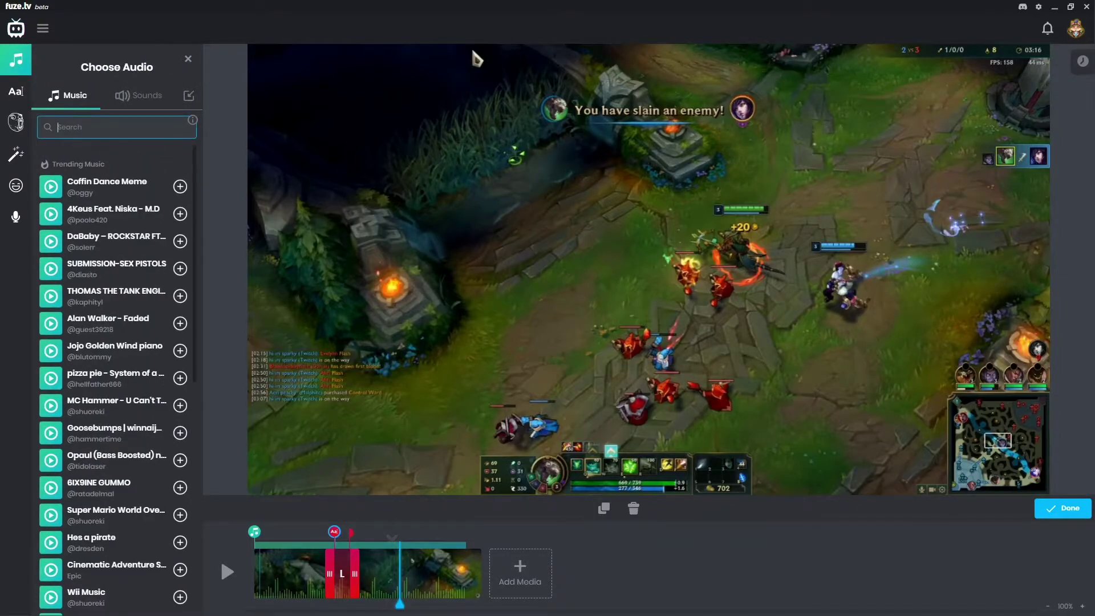
pyautogui.click(138, 96)
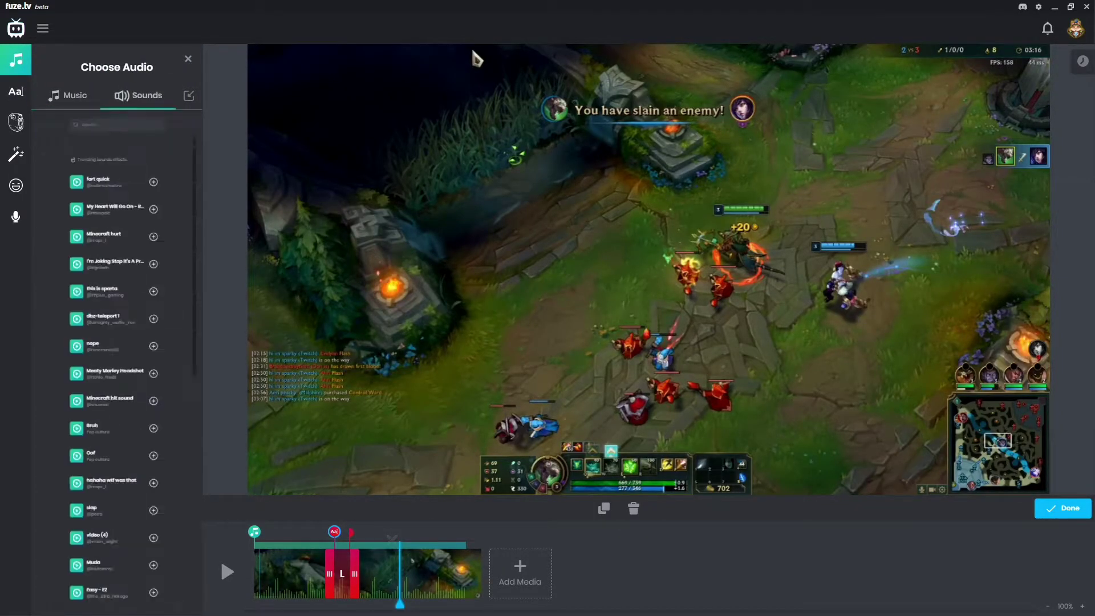
pyautogui.click(116, 127)
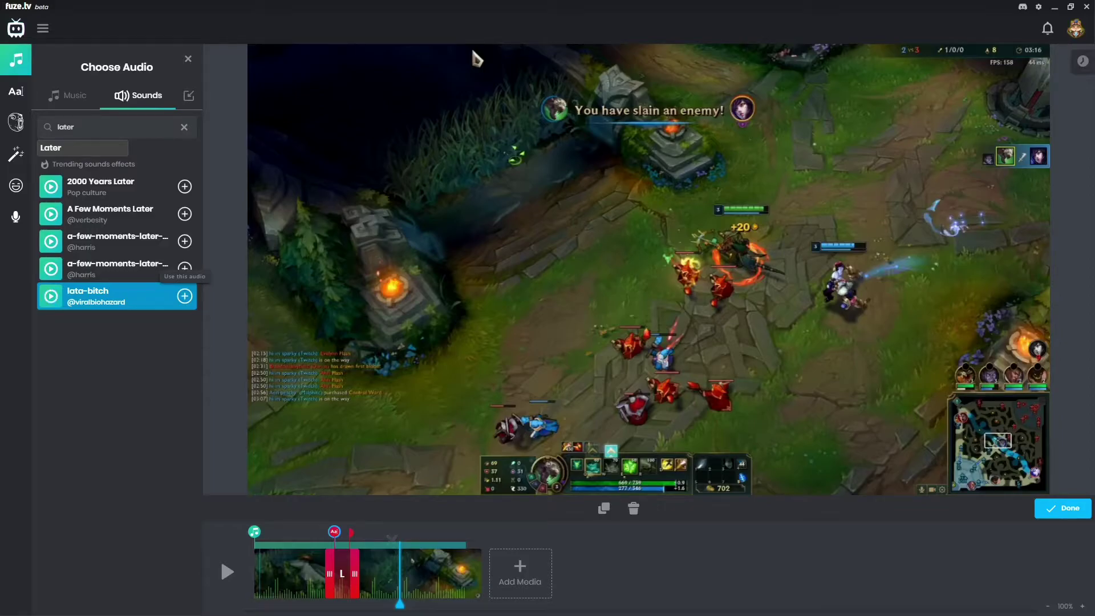
pyautogui.click(184, 295)
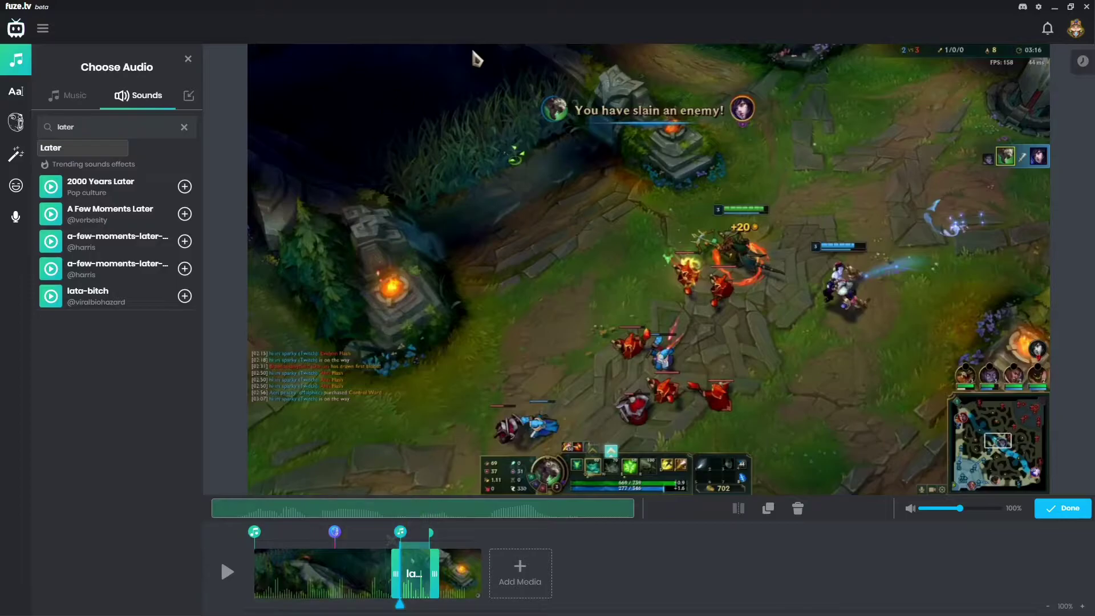
pyautogui.click(227, 572)
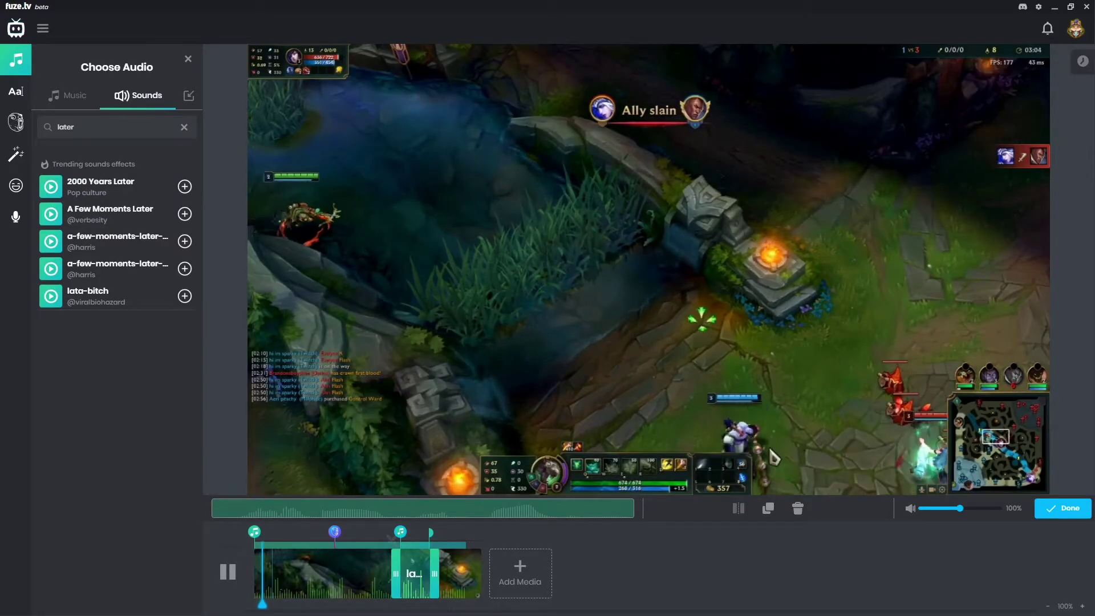
pyautogui.click(228, 572)
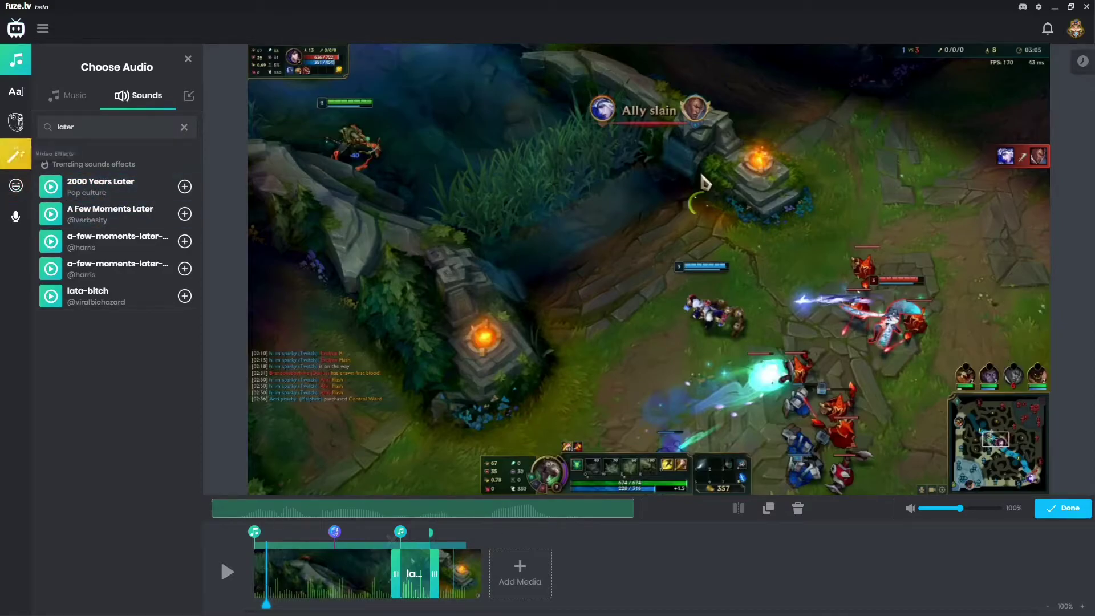
# Bring up the video effects list and preview the clip
pyautogui.click(16, 154)
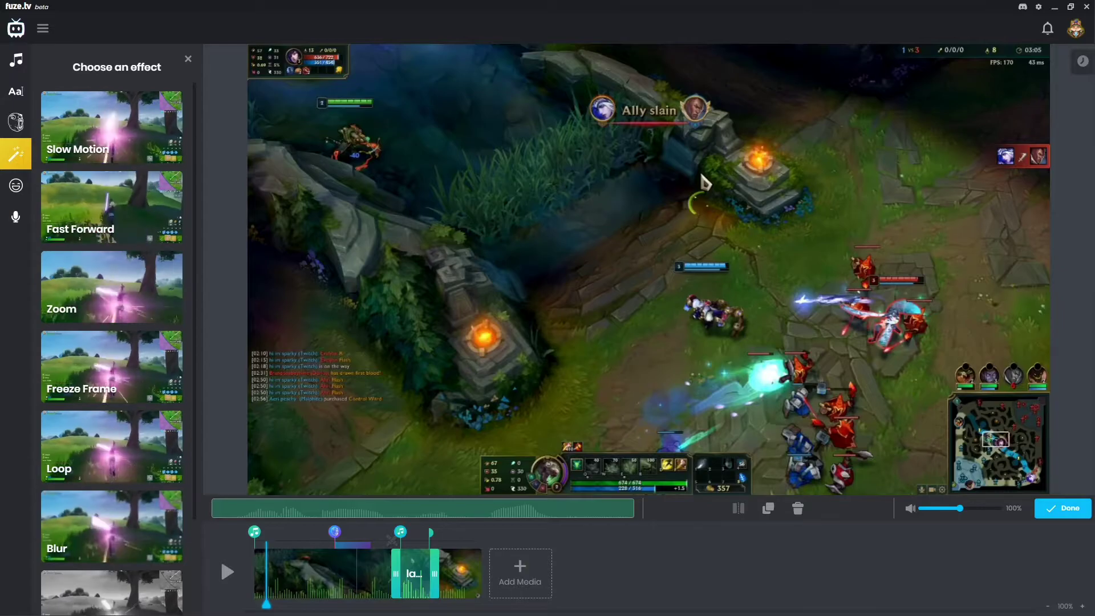
pyautogui.scroll(-2, 112, 422)
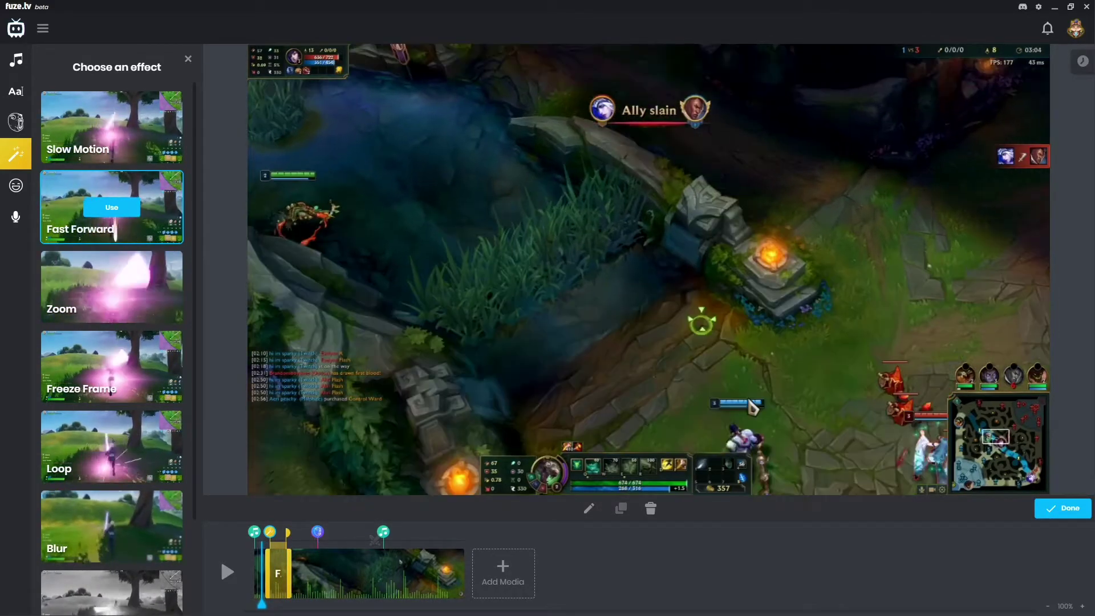
pyautogui.click(220, 557)
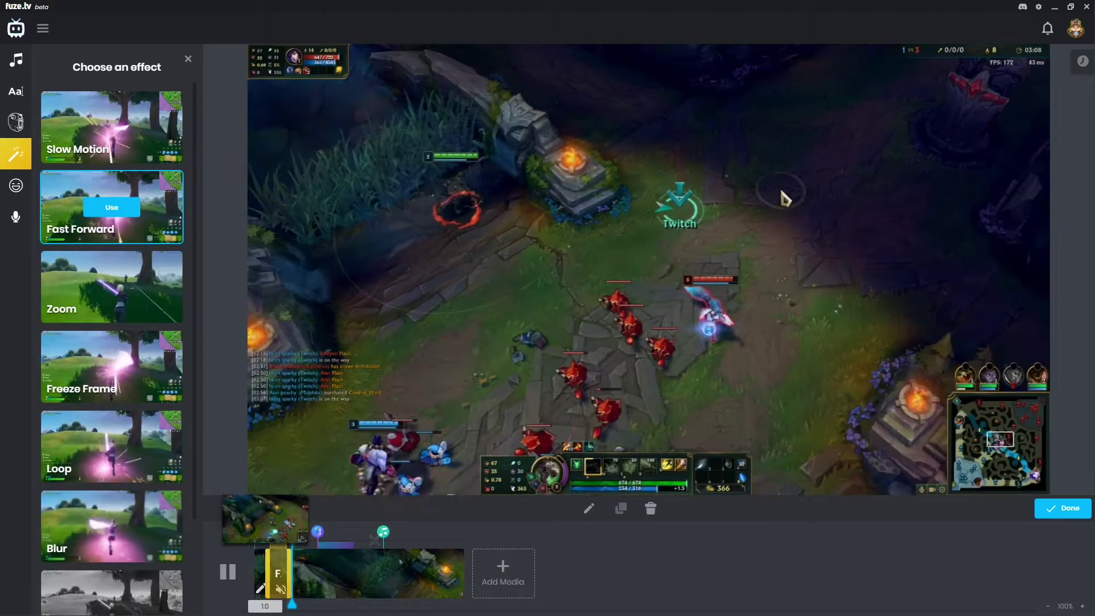
pyautogui.click(220, 556)
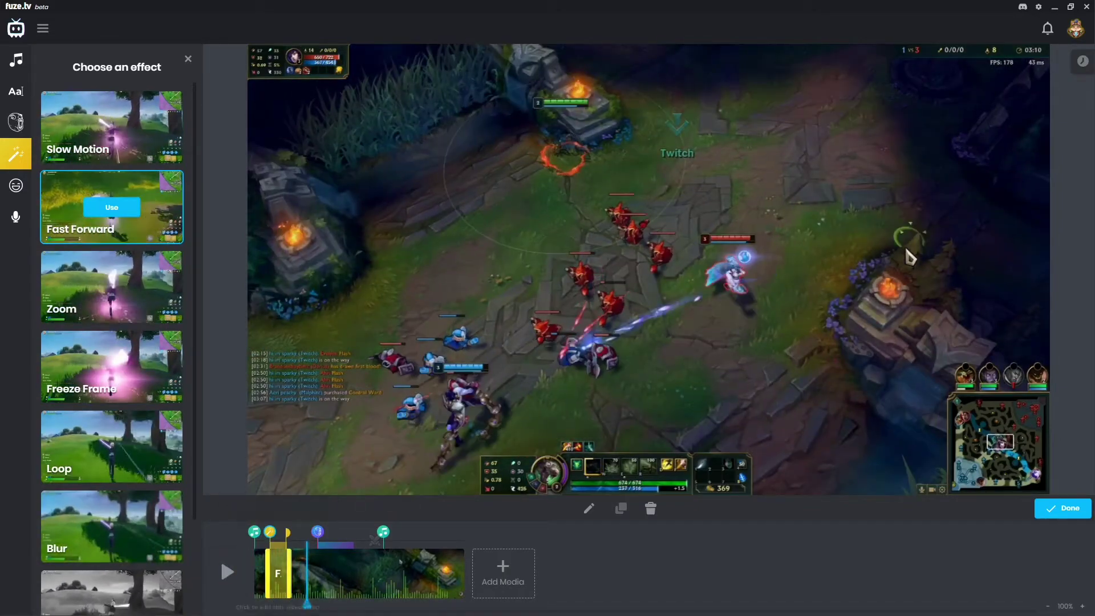
# Extend the Fast forward section's right edge, preview it, and finish editing the effect
pyautogui.doubleClick(279, 573)
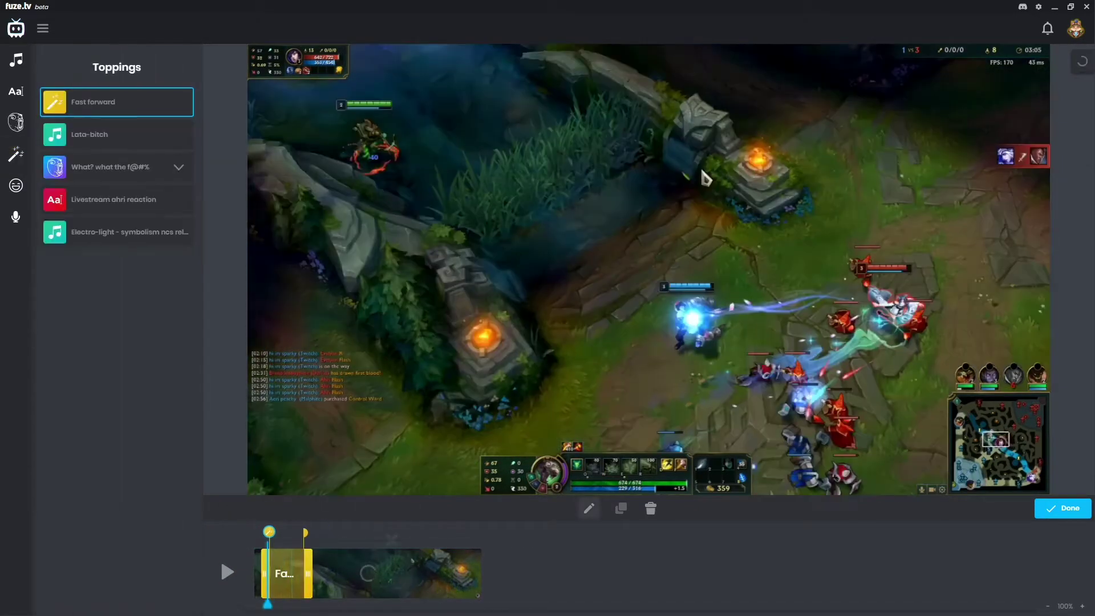
pyautogui.moveTo(306, 573); pyautogui.dragTo(326, 573)
pyautogui.click(228, 572)
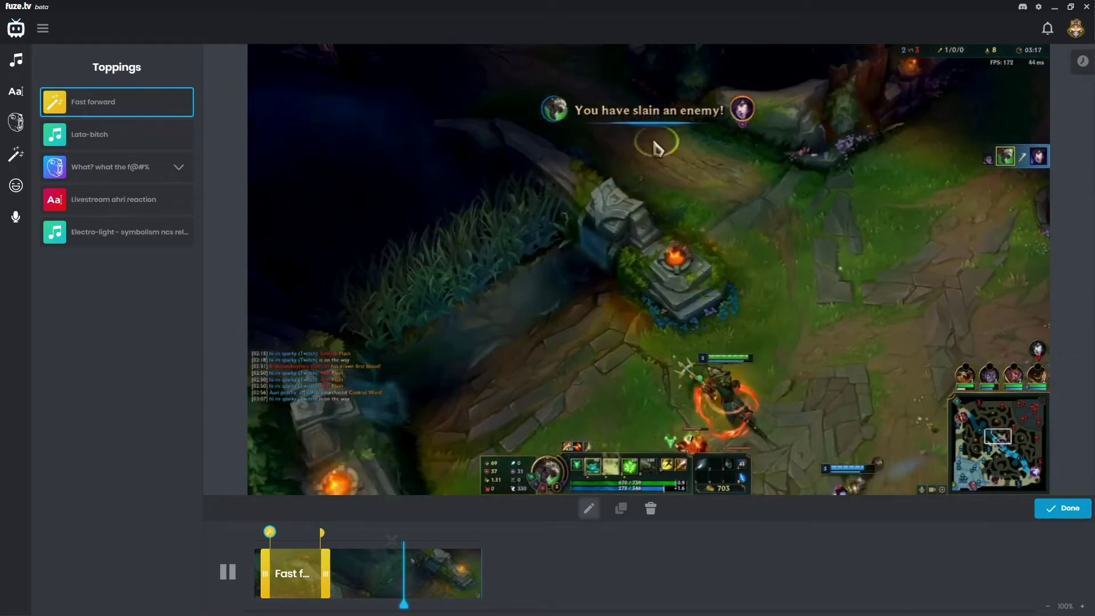
pyautogui.click(1062, 508)
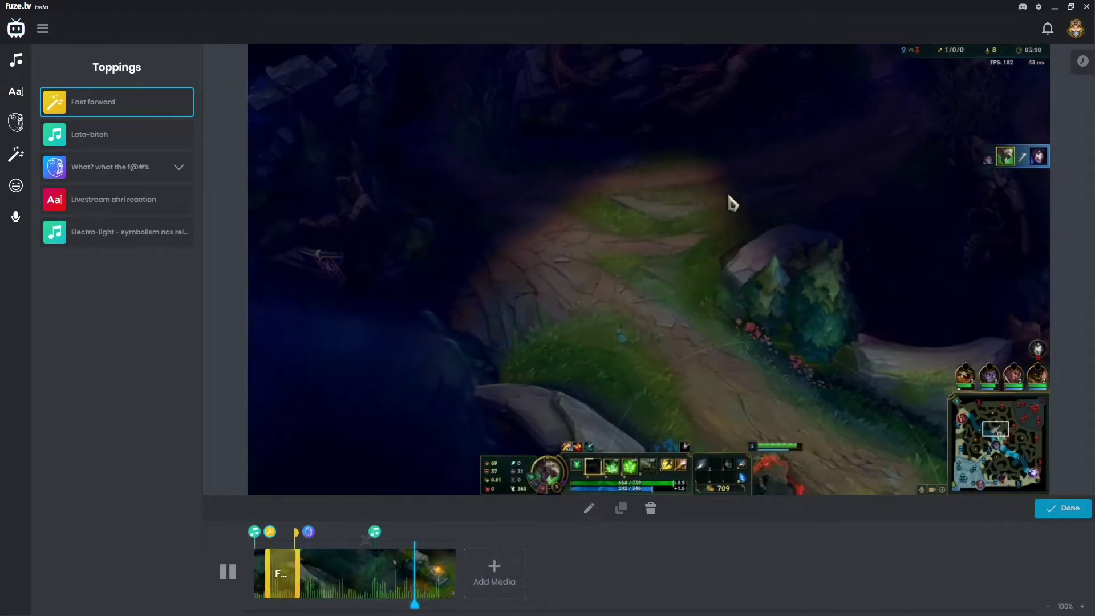
# Add the dancing-girl sticker from a 'dance' search, place it upper right, and preview
pyautogui.click(227, 572)
pyautogui.click(16, 186)
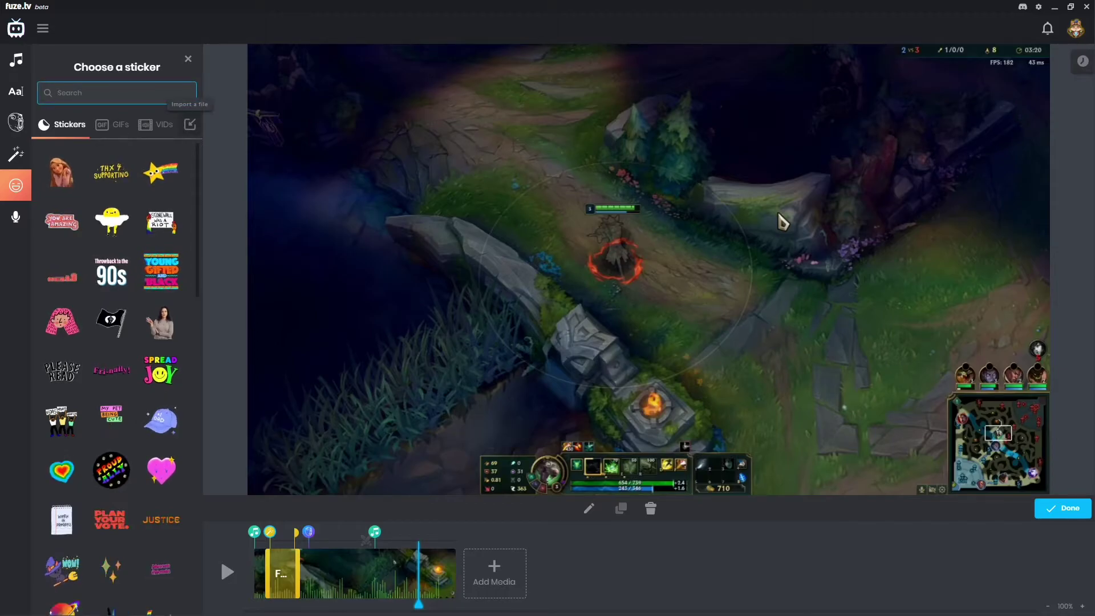
pyautogui.write('dance')
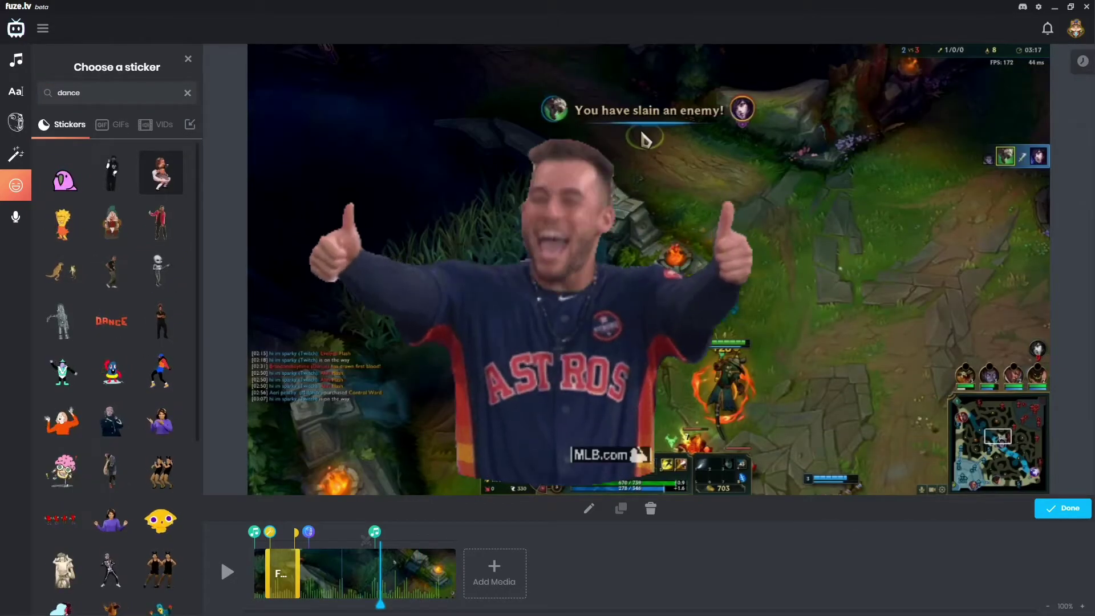
pyautogui.click(161, 172)
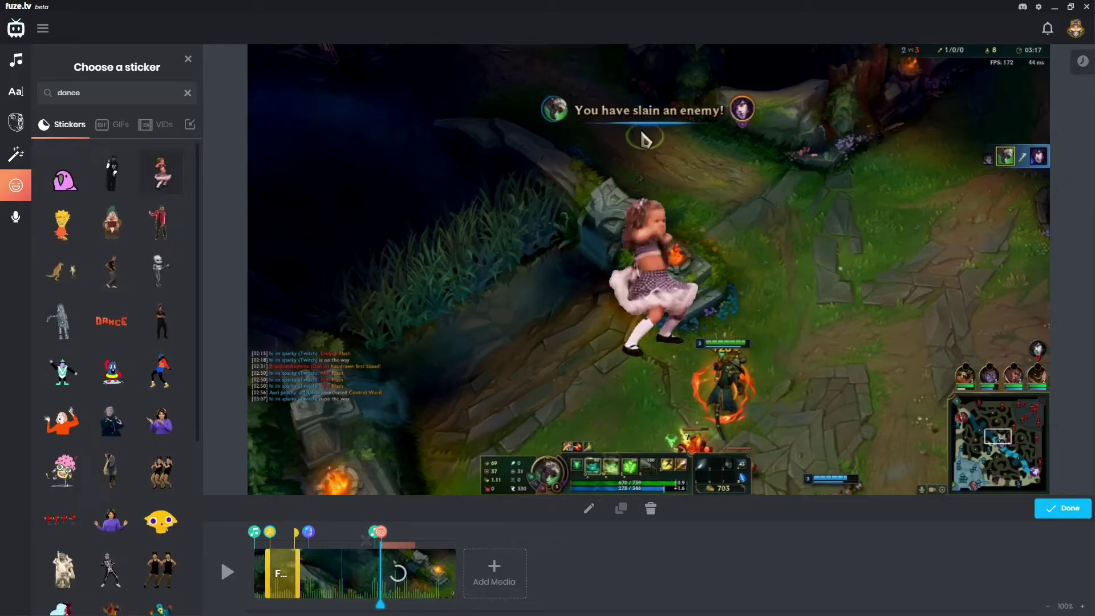
pyautogui.moveTo(649, 268); pyautogui.dragTo(858, 196)
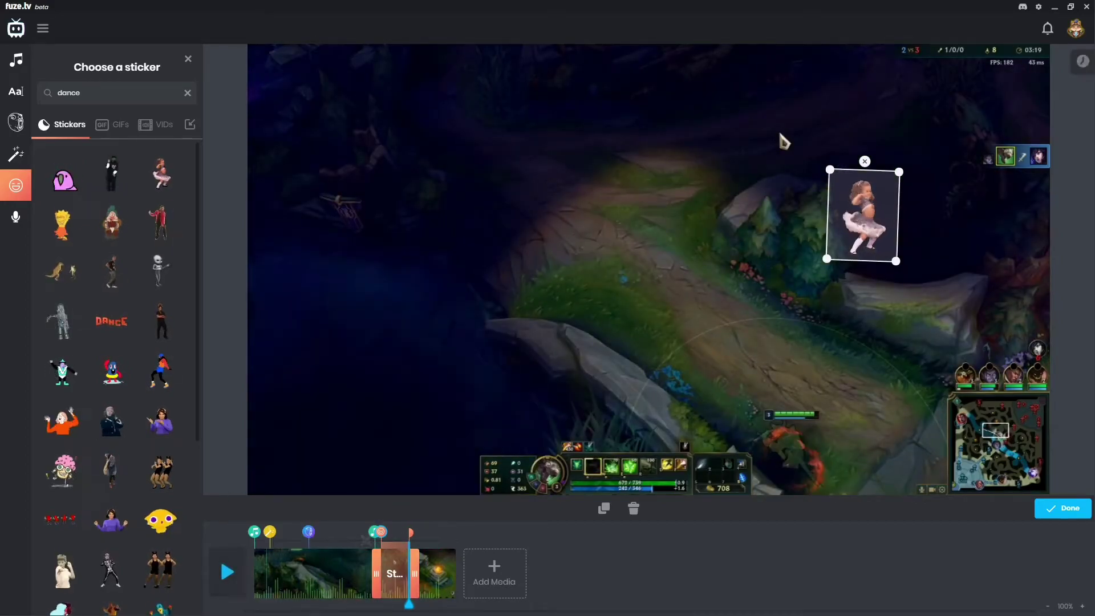
pyautogui.click(228, 572)
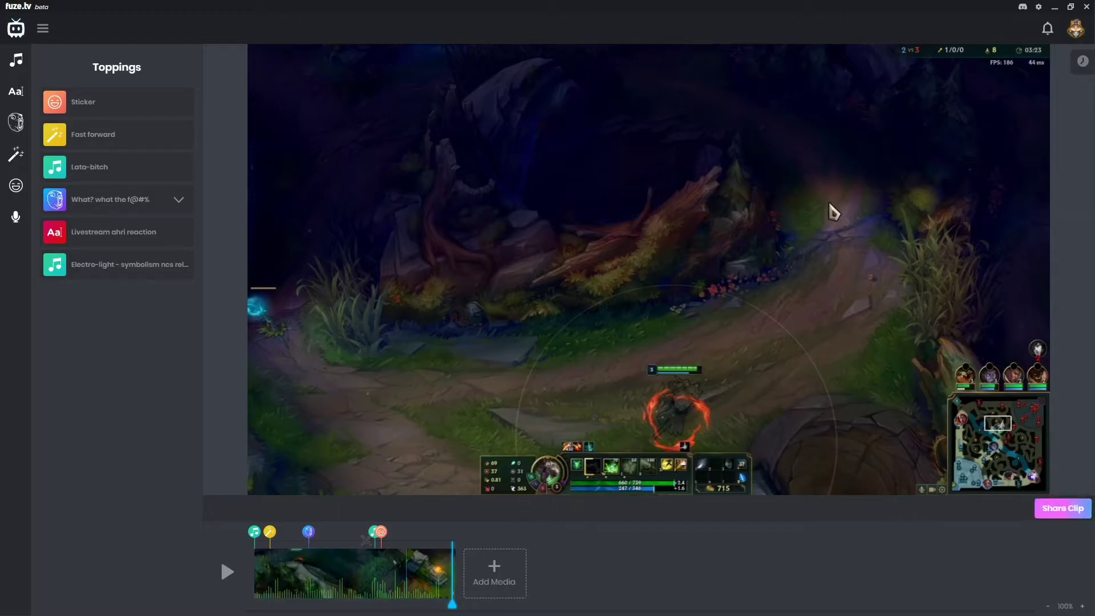
# Post the clip captioned 'Twitch gank with live stream reaction xD #league_of_legends #twitch #l9', crying emoji, #test
pyautogui.click(1063, 508)
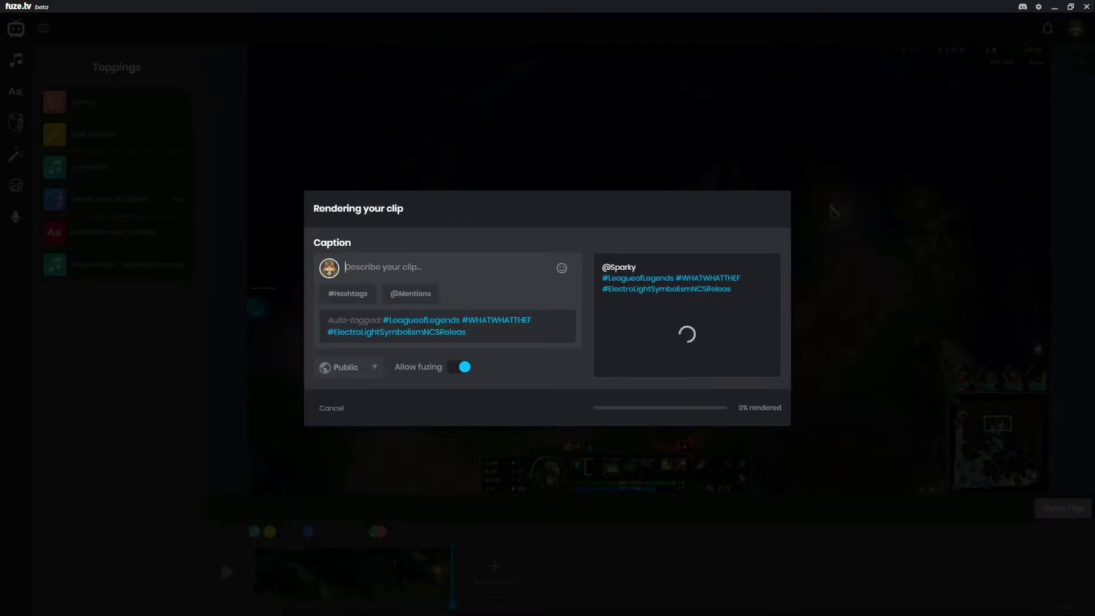
pyautogui.write('Twitch gank with live stream reaction xD #league_of_legends #twitch #l9')
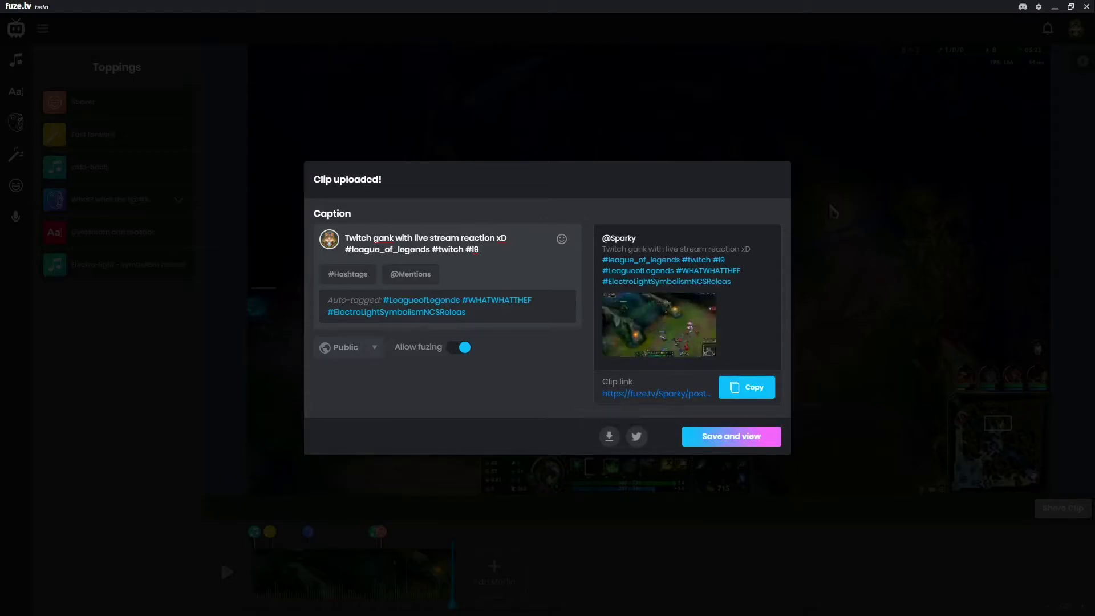
pyautogui.click(562, 239)
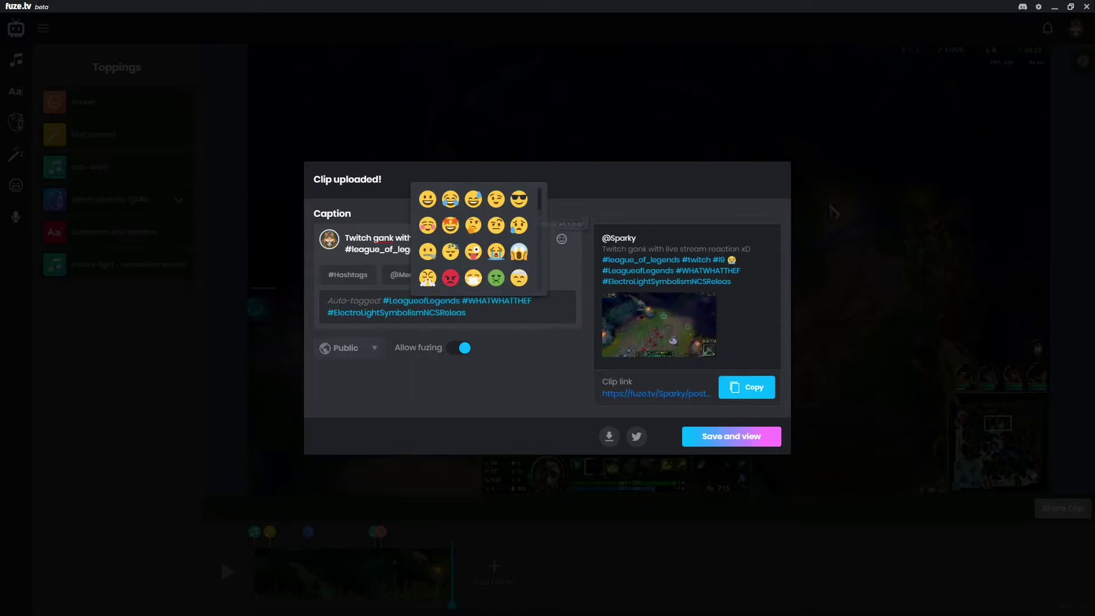
pyautogui.press('Escape')
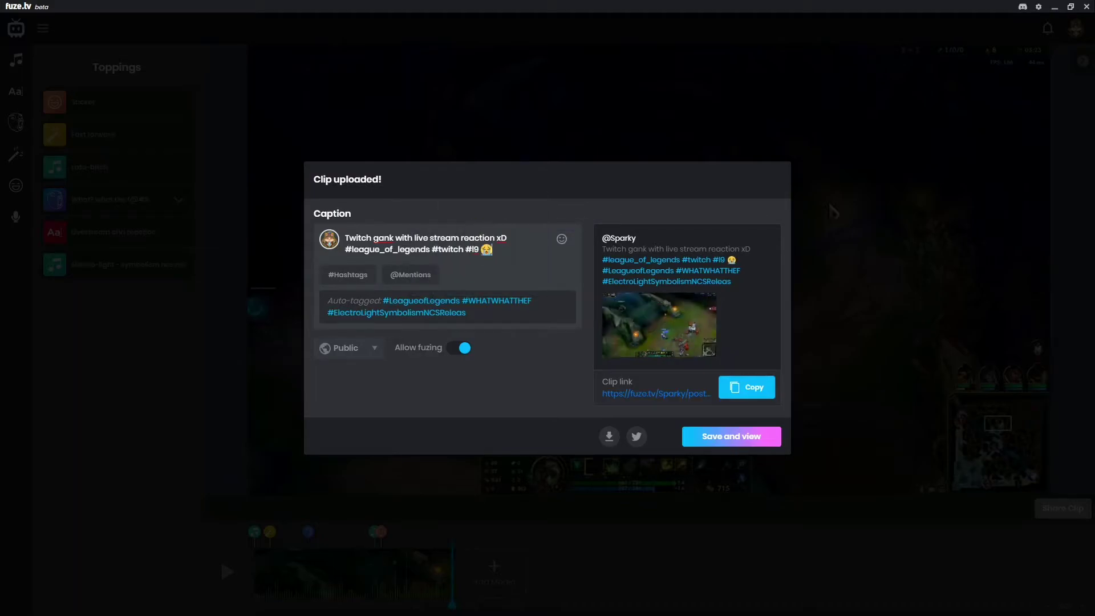
pyautogui.write('#test')
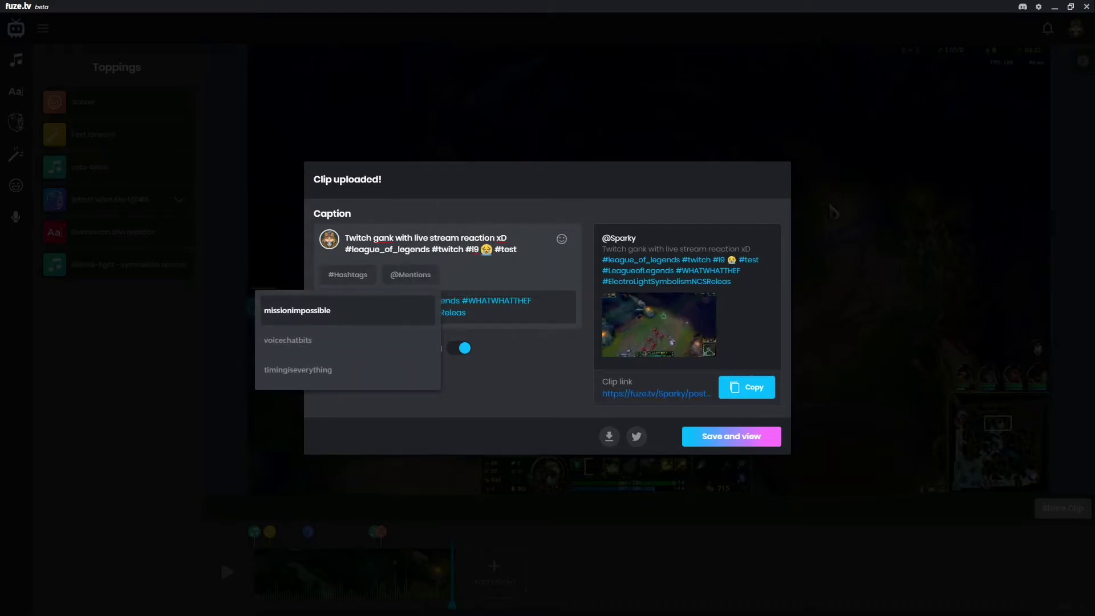
pyautogui.press('Return')
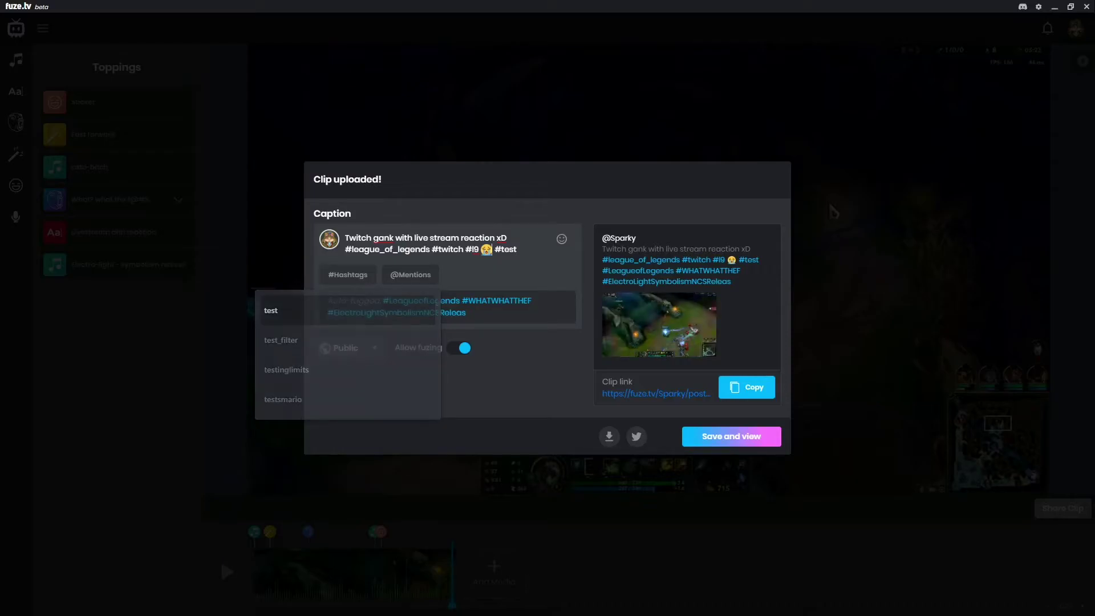
pyautogui.click(731, 436)
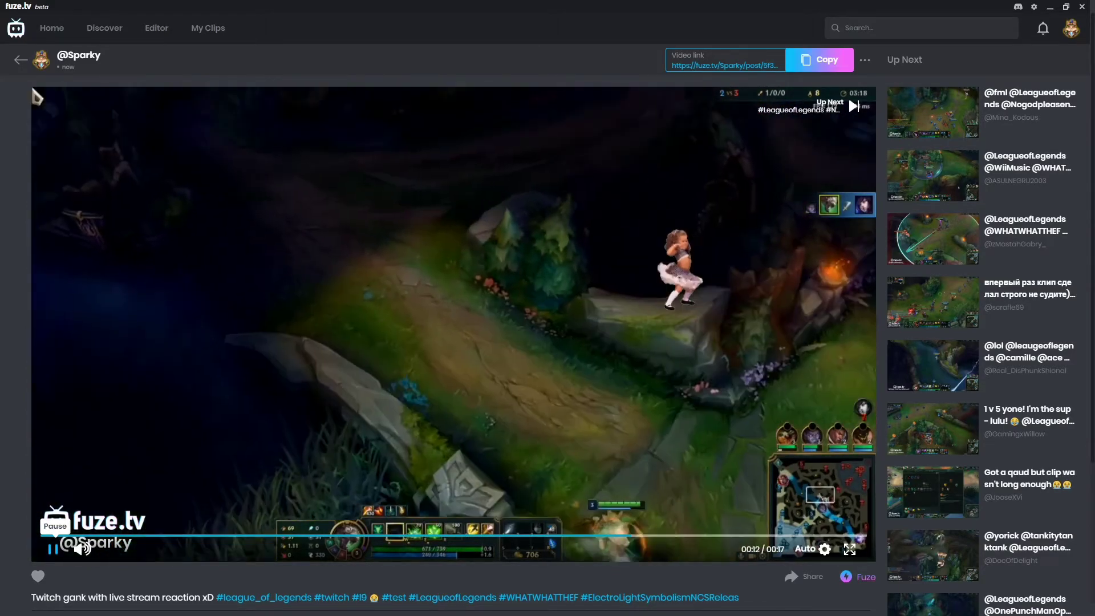
# Go to the profile page and scroll the Recent feed to the new League clip
pyautogui.click(20, 59)
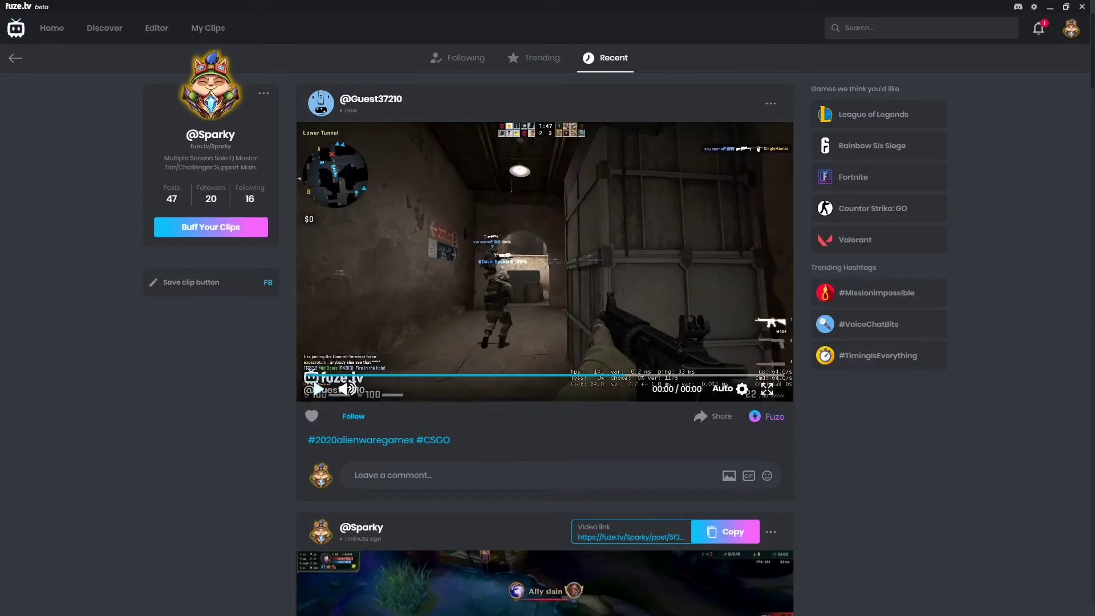
pyautogui.scroll(-5, 579, 292)
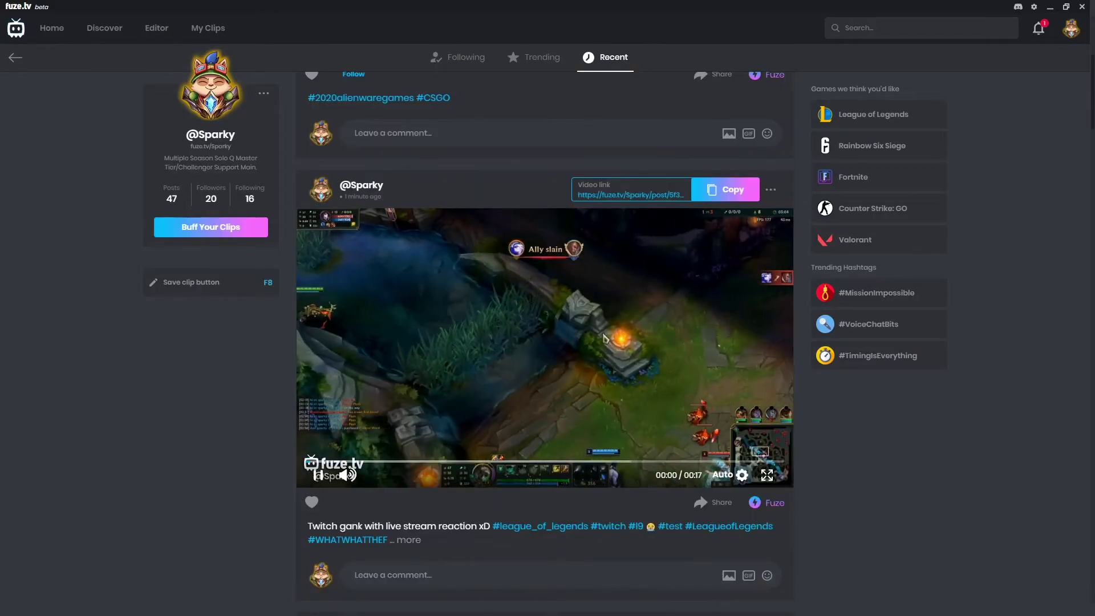
pyautogui.scroll(-5, 579, 292)
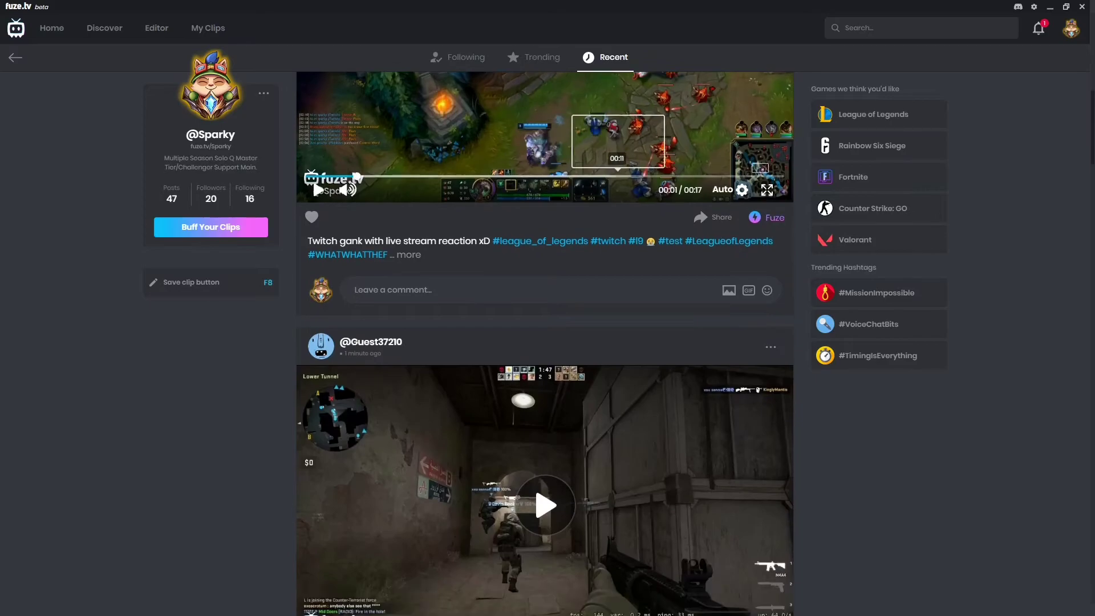
pyautogui.scroll(4, 618, 176)
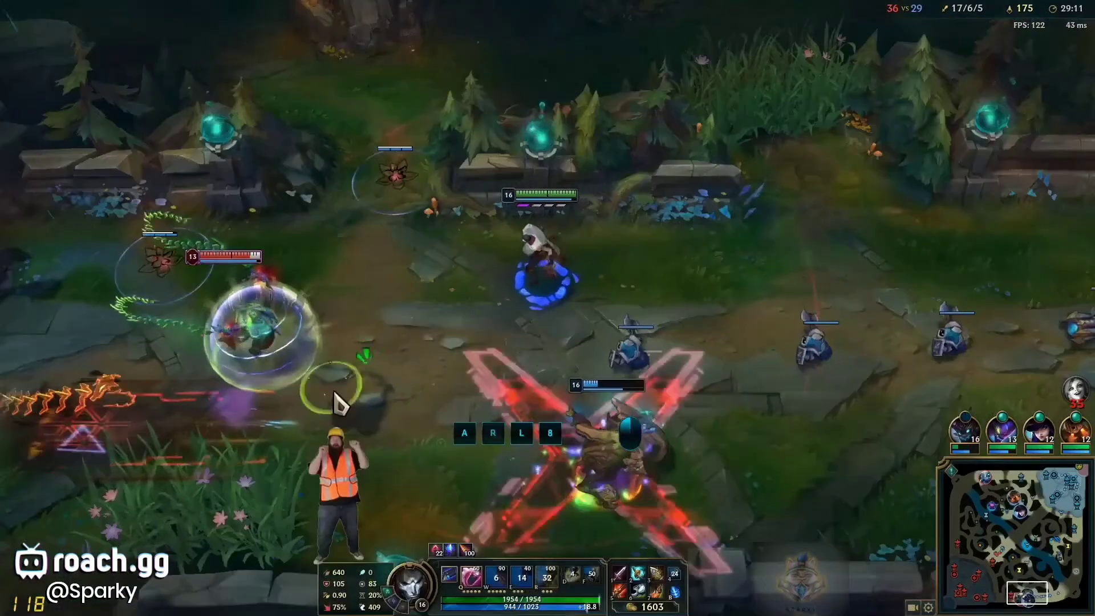
# Engage the enemy champion with attacks and Q grenades while repositioning to the right
pyautogui.click(570, 416)
pyautogui.rightClick(616, 163)
pyautogui.press('a')
pyautogui.click(519, 396)
pyautogui.rightClick(904, 191)
pyautogui.rightClick(926, 211)
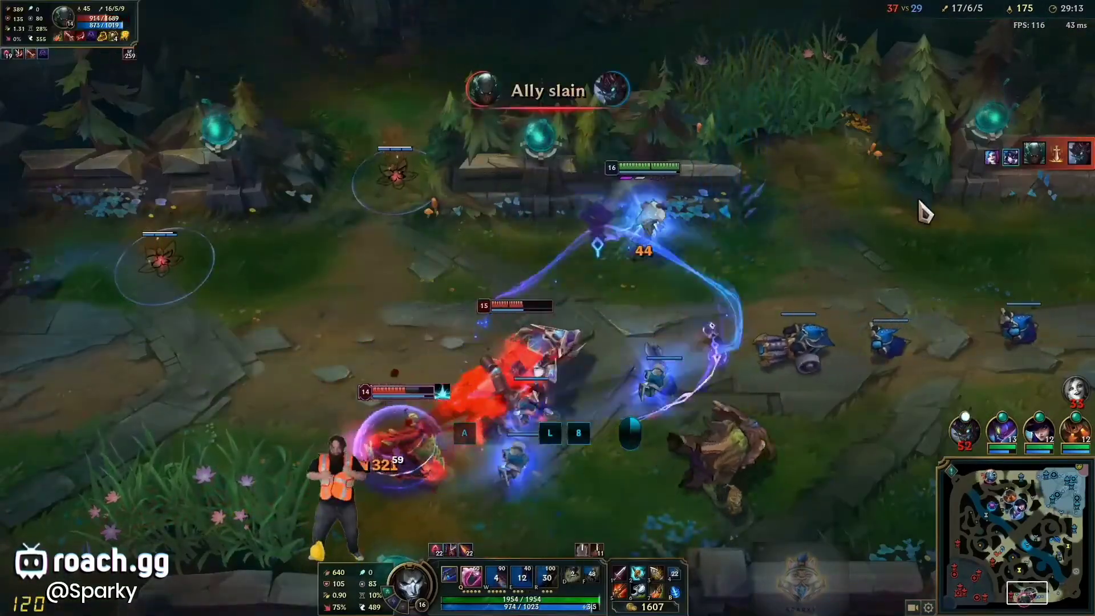
pyautogui.rightClick(399, 172)
pyautogui.press('a')
pyautogui.rightClick(973, 242)
pyautogui.rightClick(946, 254)
pyautogui.press('q')
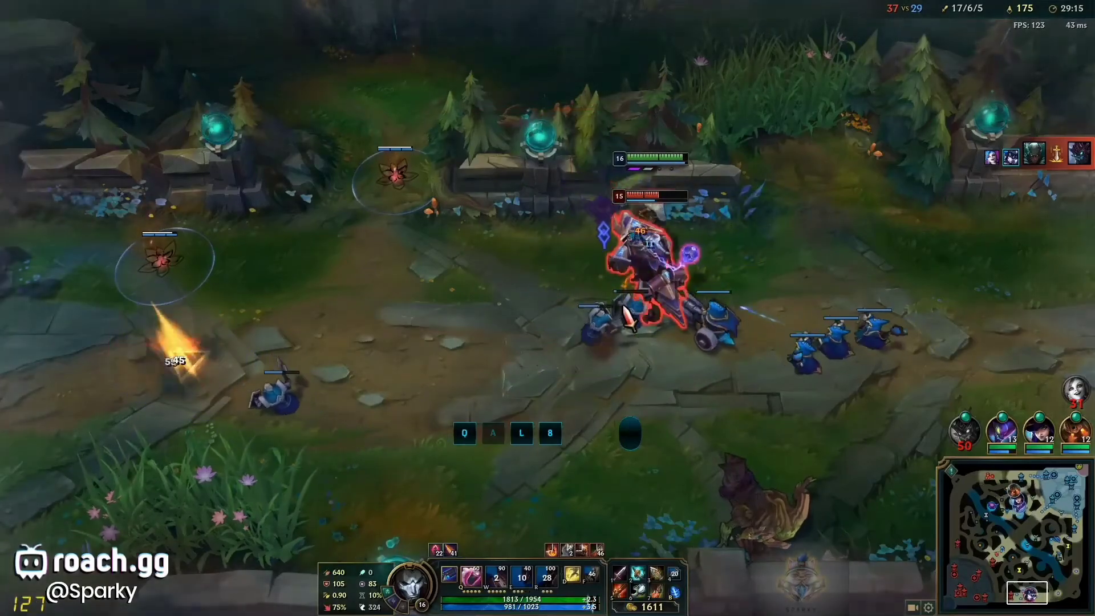
pyautogui.rightClick(967, 237)
pyautogui.press('a')
pyautogui.rightClick(936, 391)
pyautogui.rightClick(834, 516)
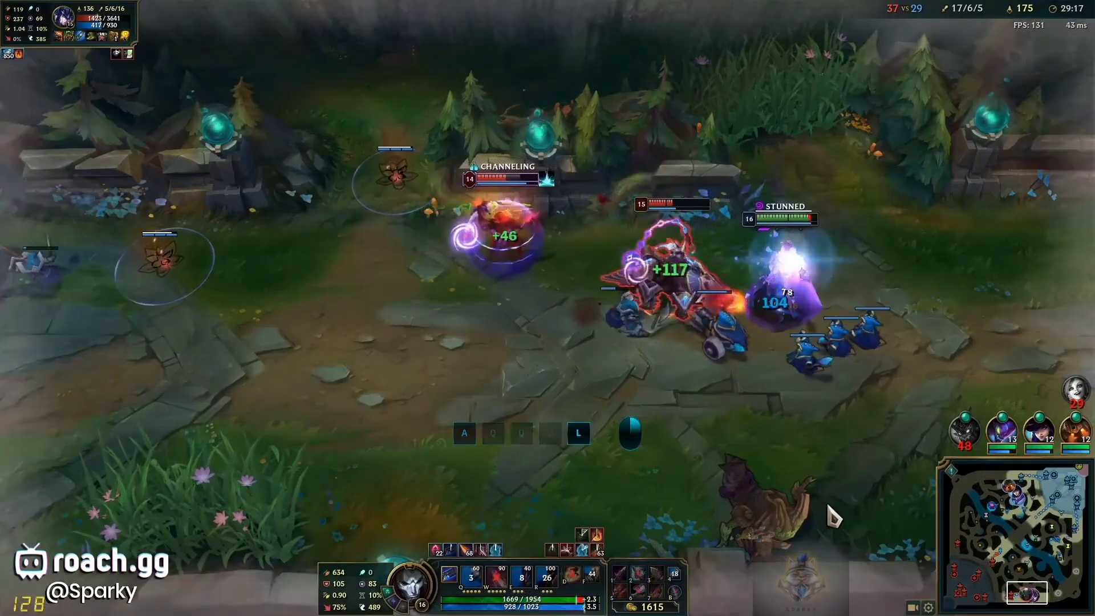
# Chase the fleeing level 14 enemy and finish it off with Q grenades and attacks
pyautogui.press('8')
pyautogui.rightClick(790, 399)
pyautogui.rightClick(659, 264)
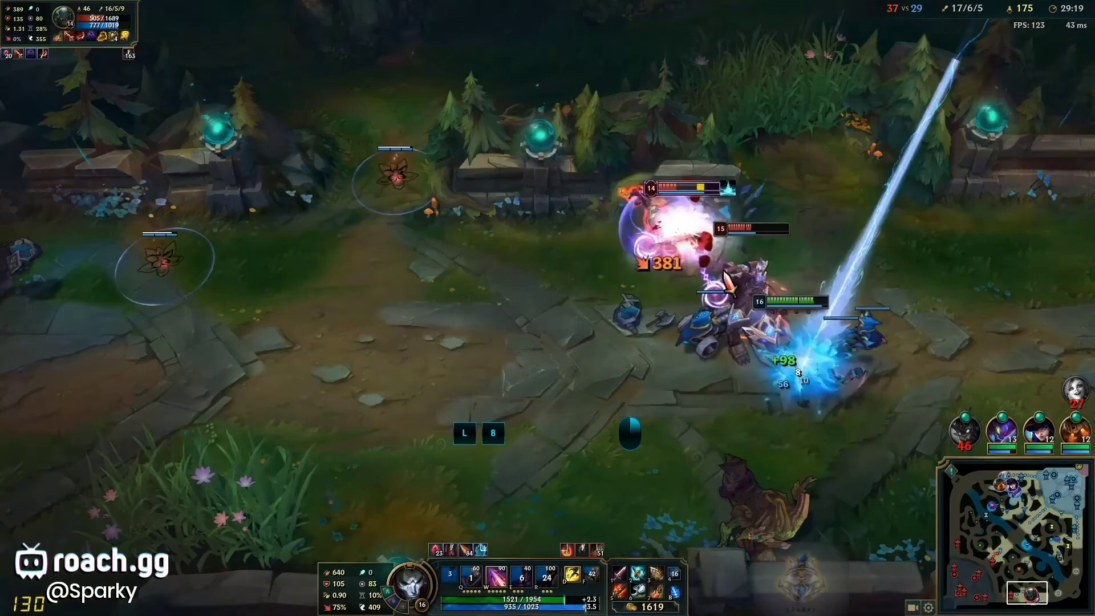
pyautogui.press('q')
pyautogui.rightClick(930, 385)
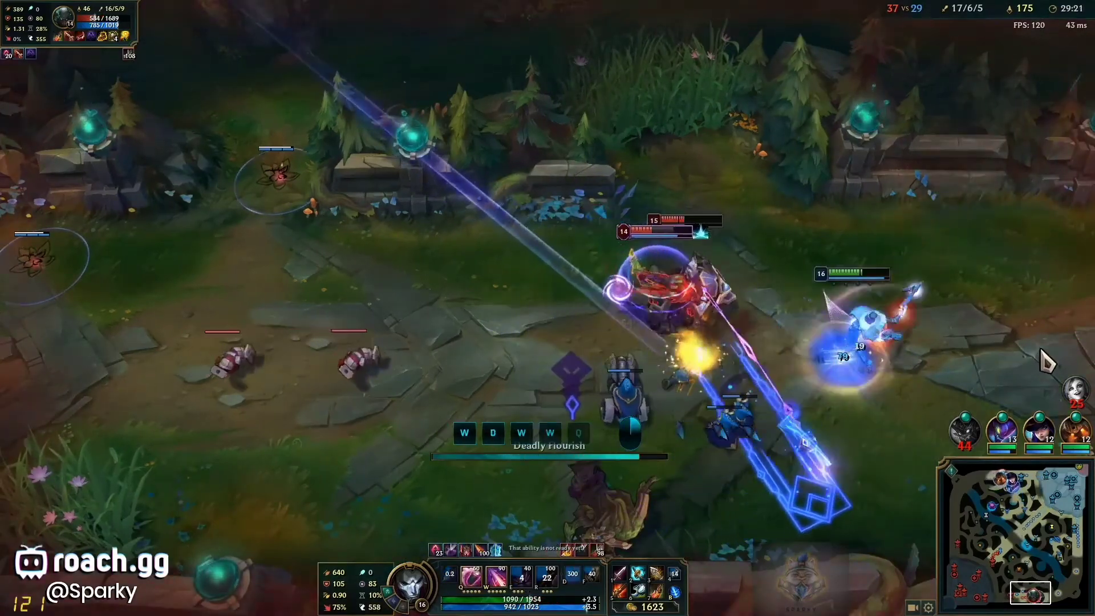
pyautogui.rightClick(964, 328)
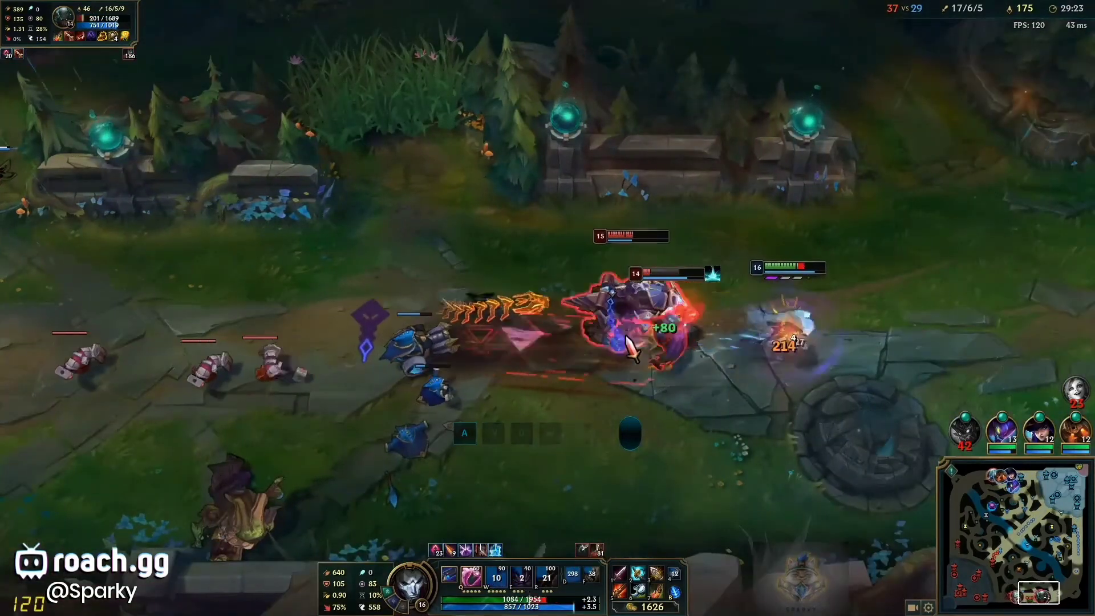
pyautogui.press('q')
pyautogui.press('q')
pyautogui.press('q')
pyautogui.press('q')
pyautogui.rightClick(727, 374)
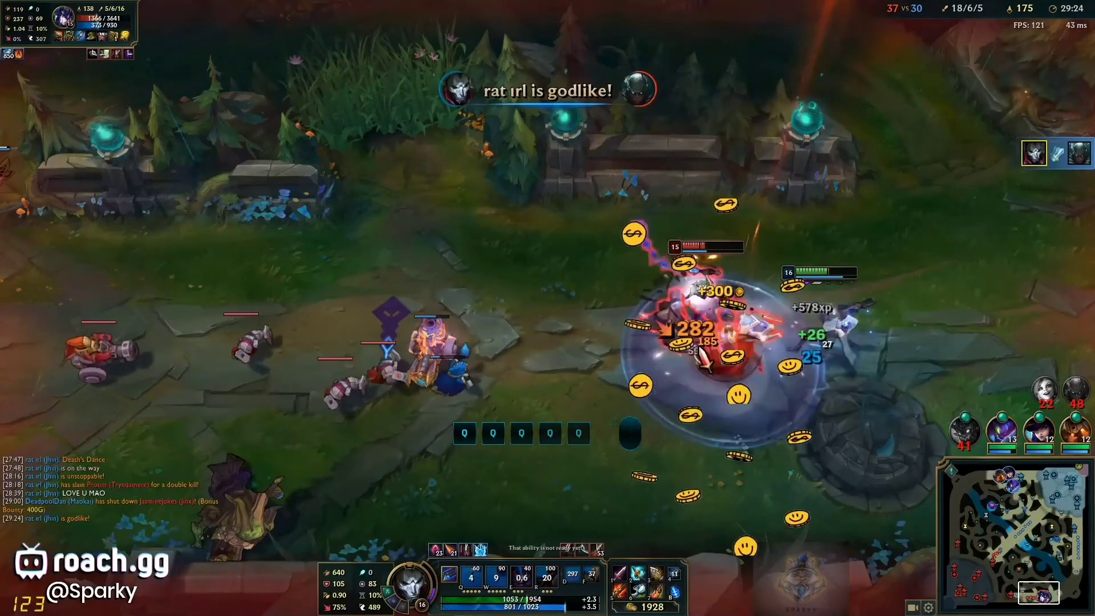